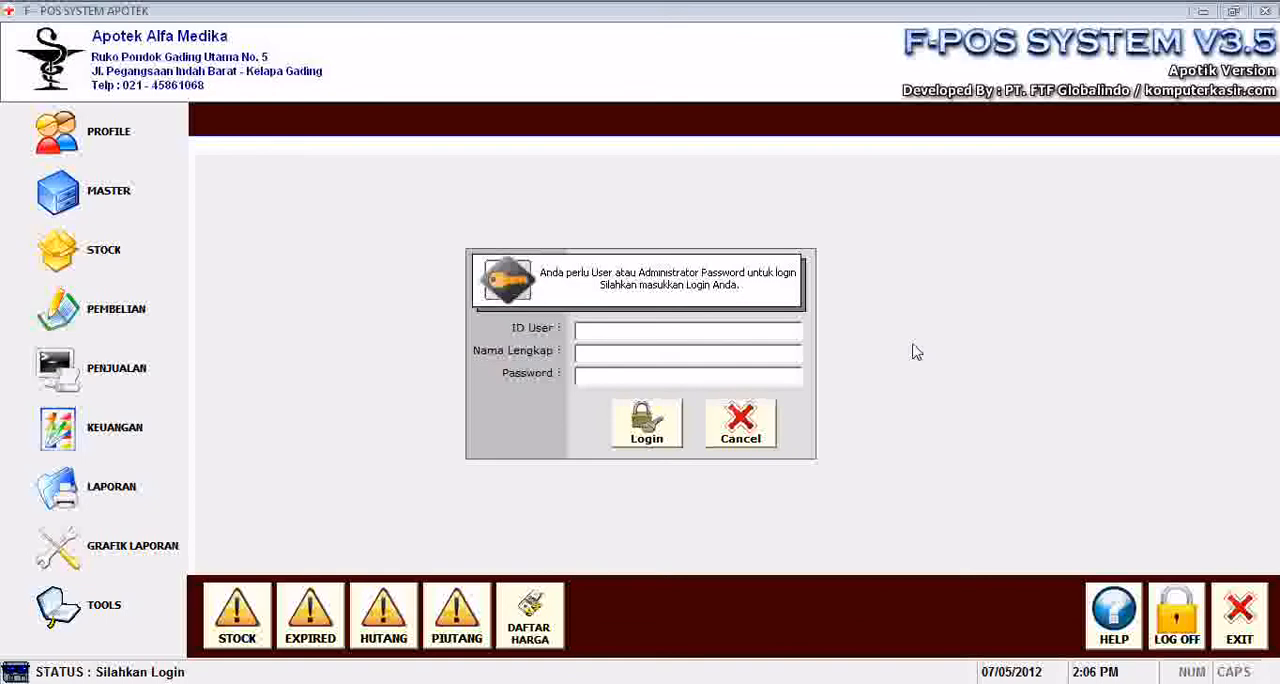
# Log in with the user ID ADMIN and the account password.
pyautogui.click(760, 333)
pyautogui.write('admin')
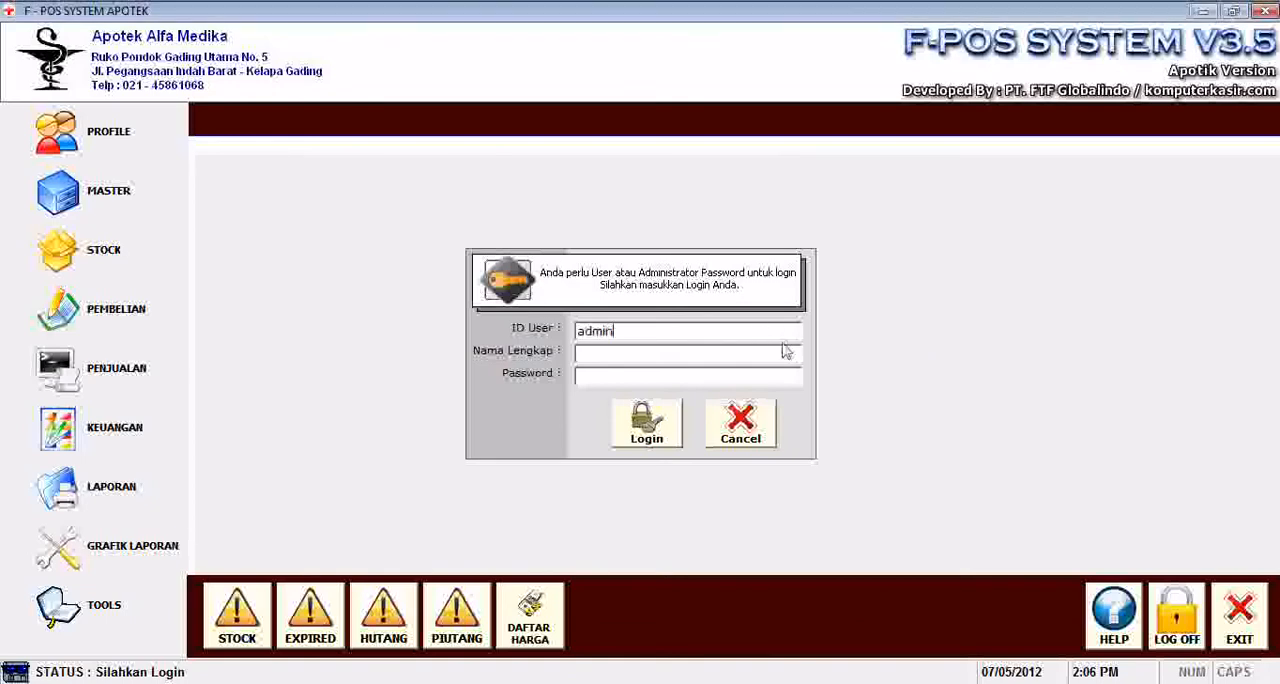
pyautogui.press('Return')
pyautogui.write('admin123')
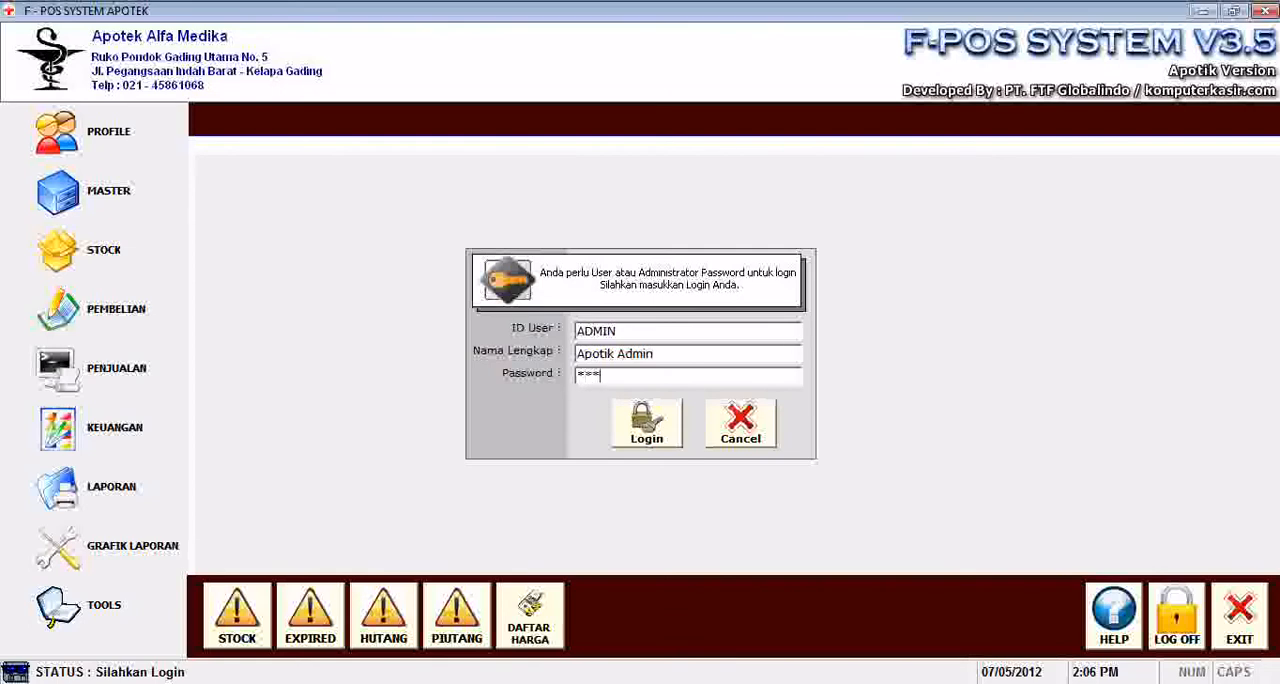
pyautogui.press('Return')
pyautogui.press('Return')
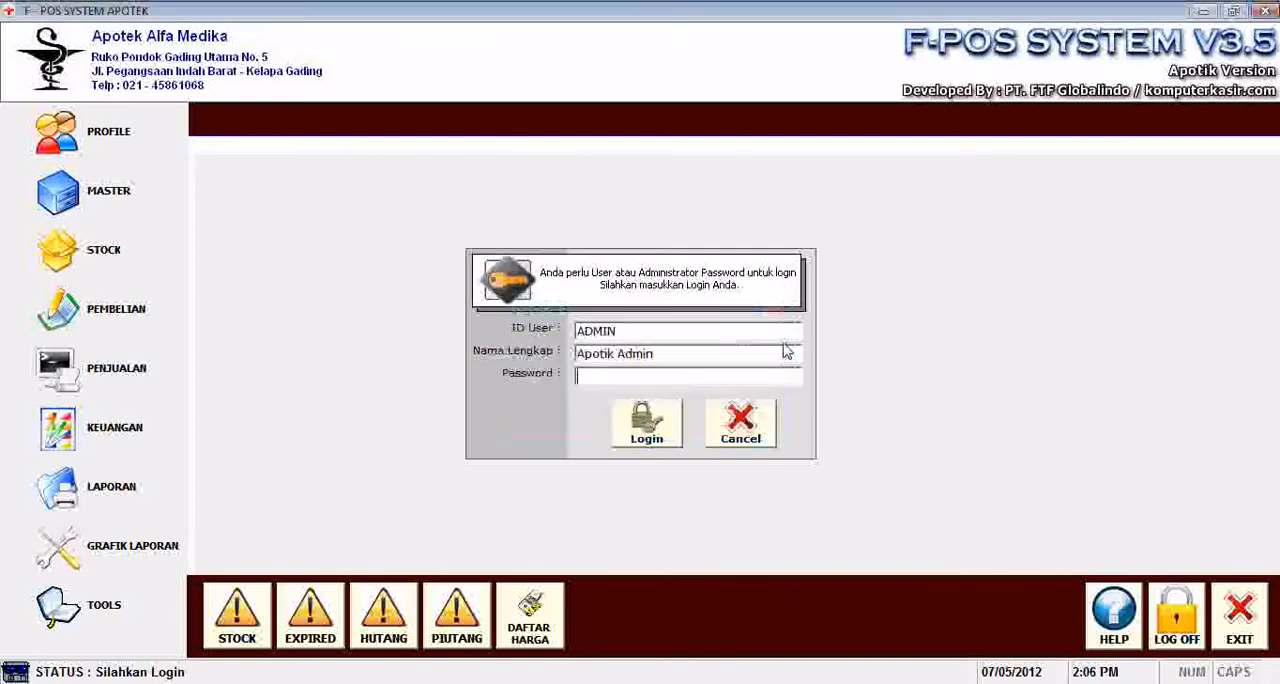
pyautogui.write('admin')
pyautogui.press('Return')
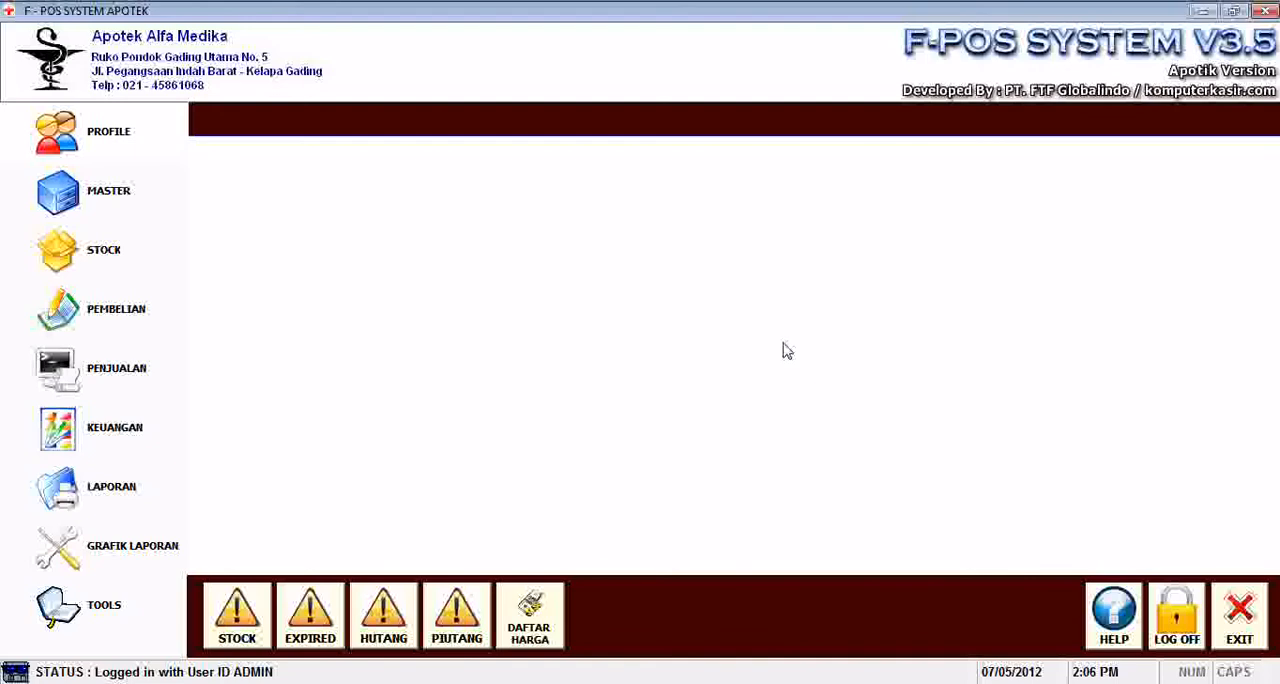
# View the pharmacy's company profile details, including its name and address, and close the profile.
pyautogui.click(96, 128)
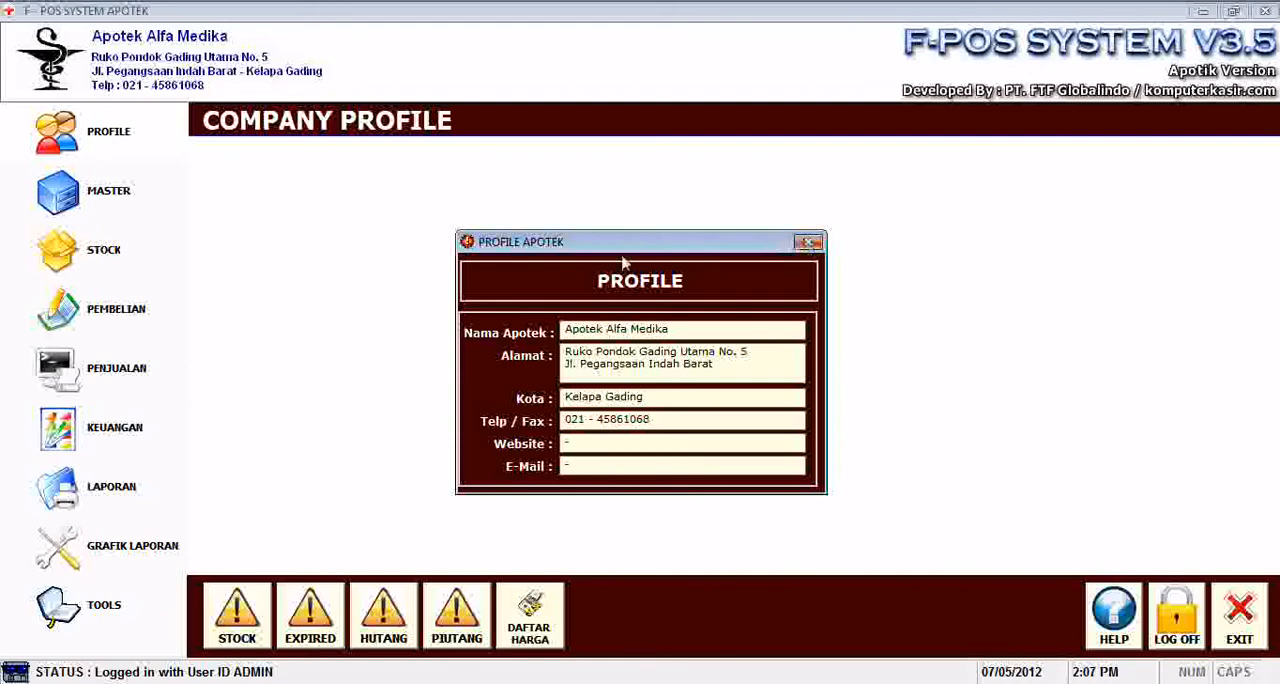
pyautogui.click(578, 366)
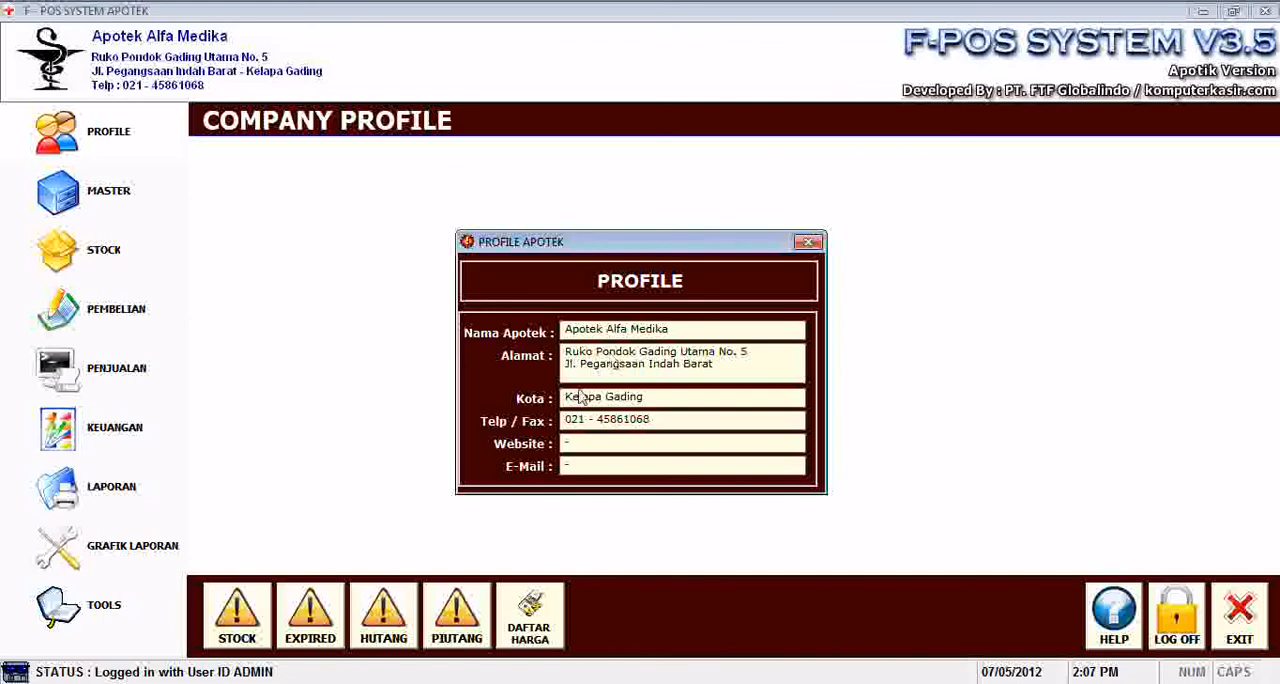
pyautogui.click(808, 243)
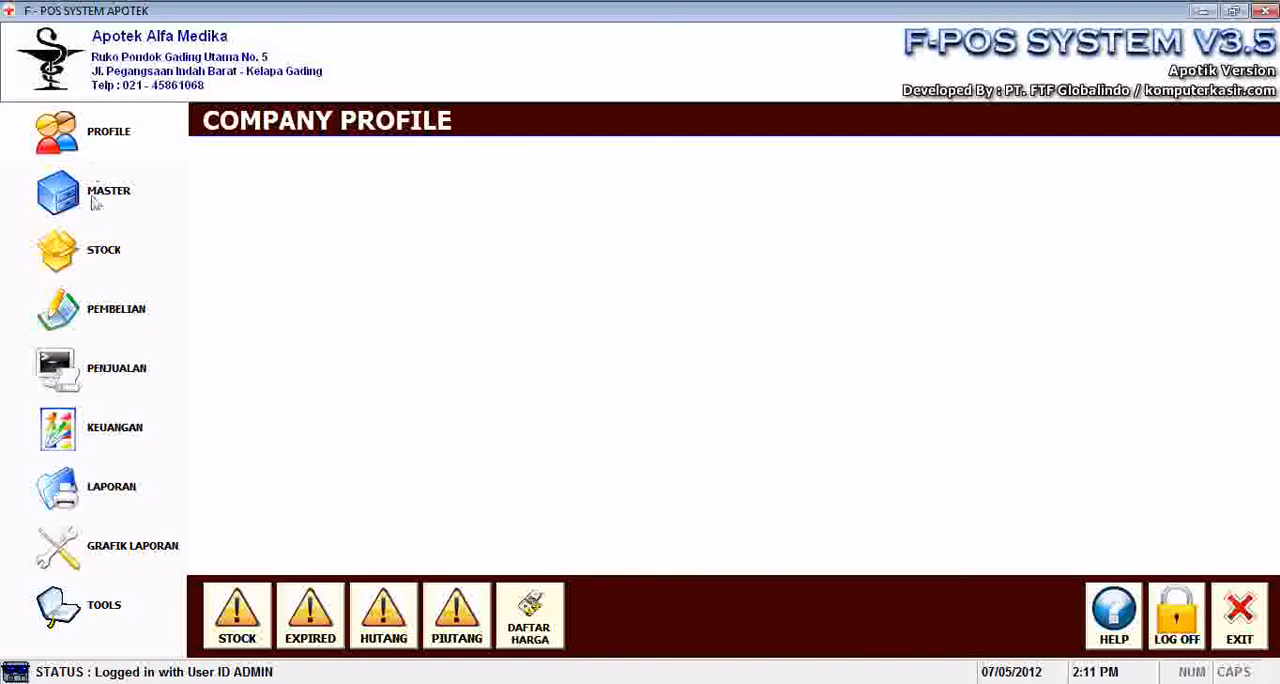
# Start a new record in the patient master data and enter the patient's name.
pyautogui.click(94, 198)
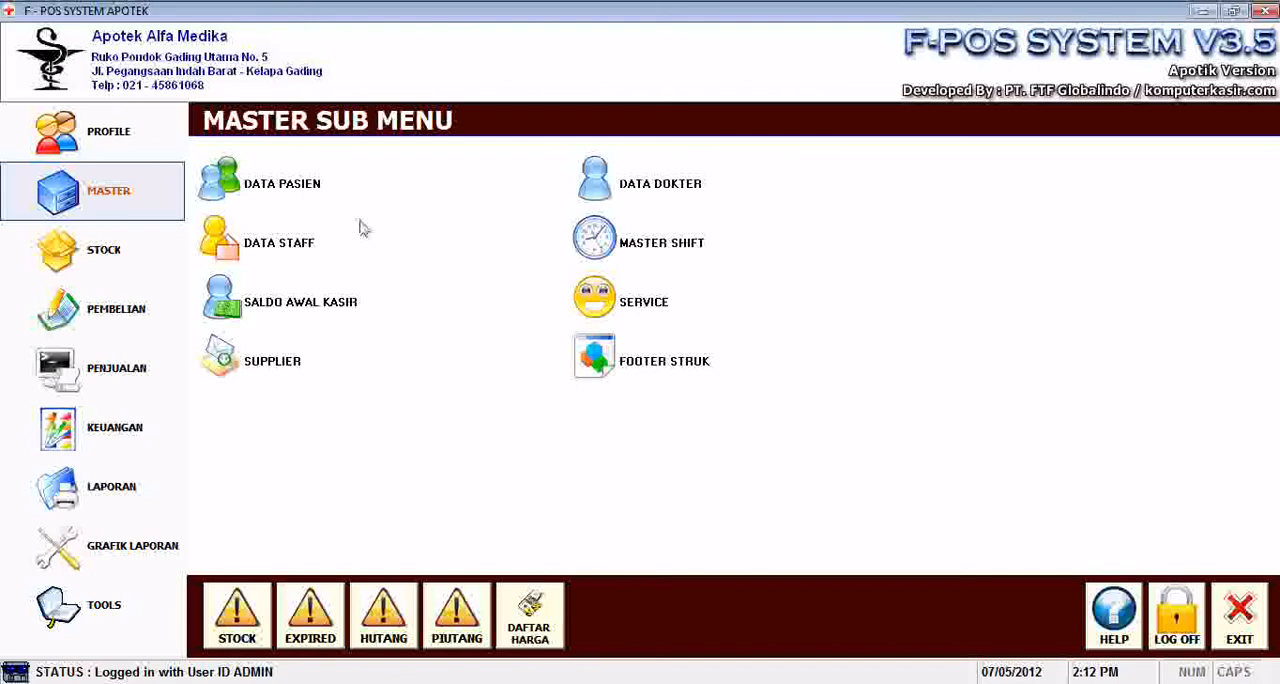
pyautogui.click(249, 198)
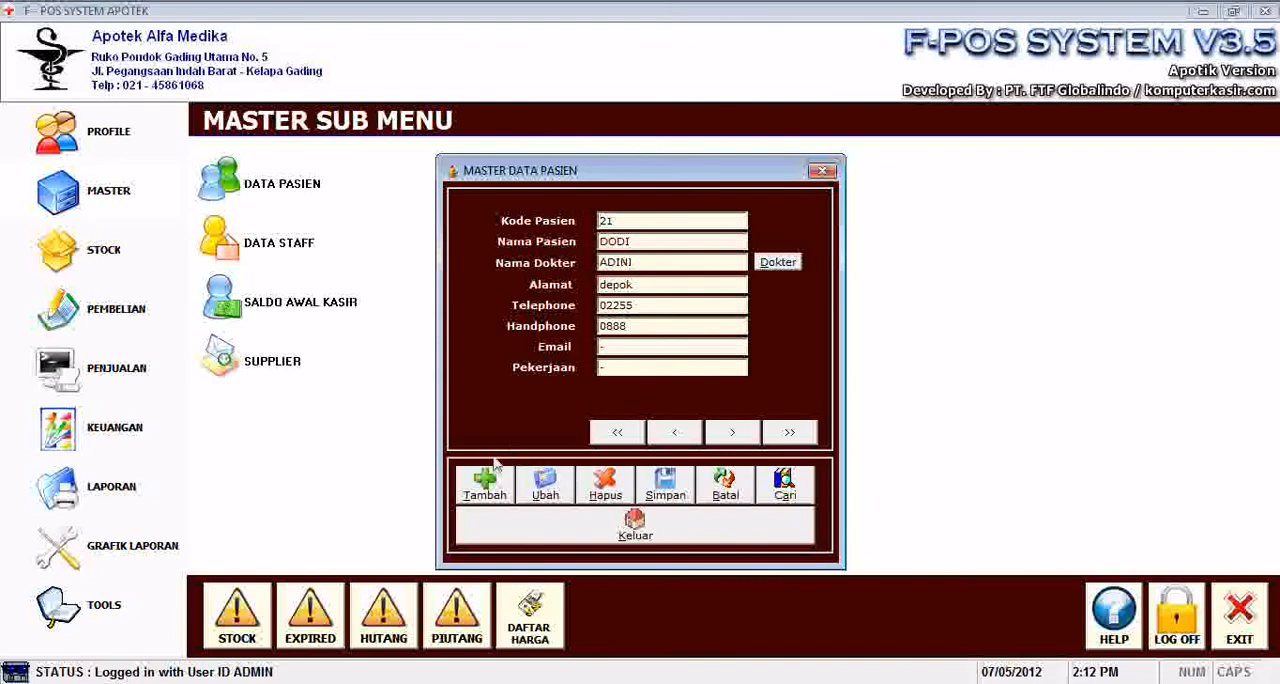
pyautogui.click(485, 490)
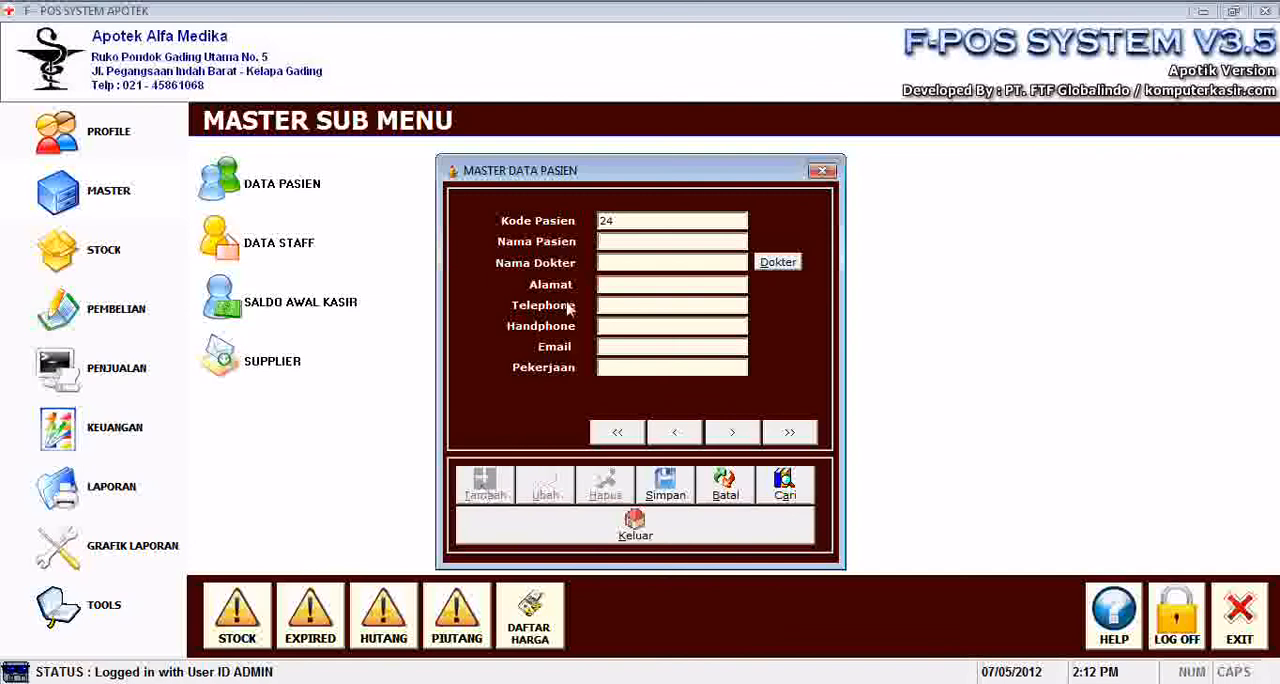
pyautogui.click(640, 225)
pyautogui.click(641, 242)
pyautogui.write('Joko')
pyautogui.press('Tab')
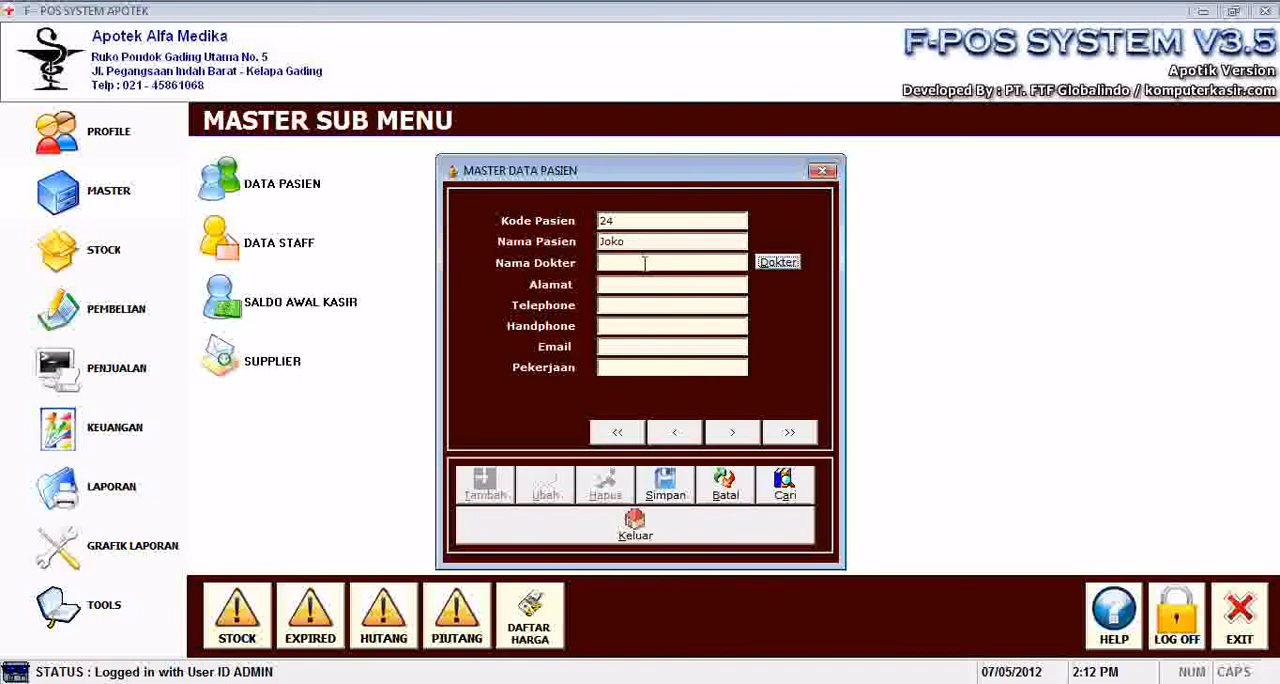
# Fill in the patient's address, telephone and mobile number, put "-" for email and occupation, and save the record.
pyautogui.click(642, 285)
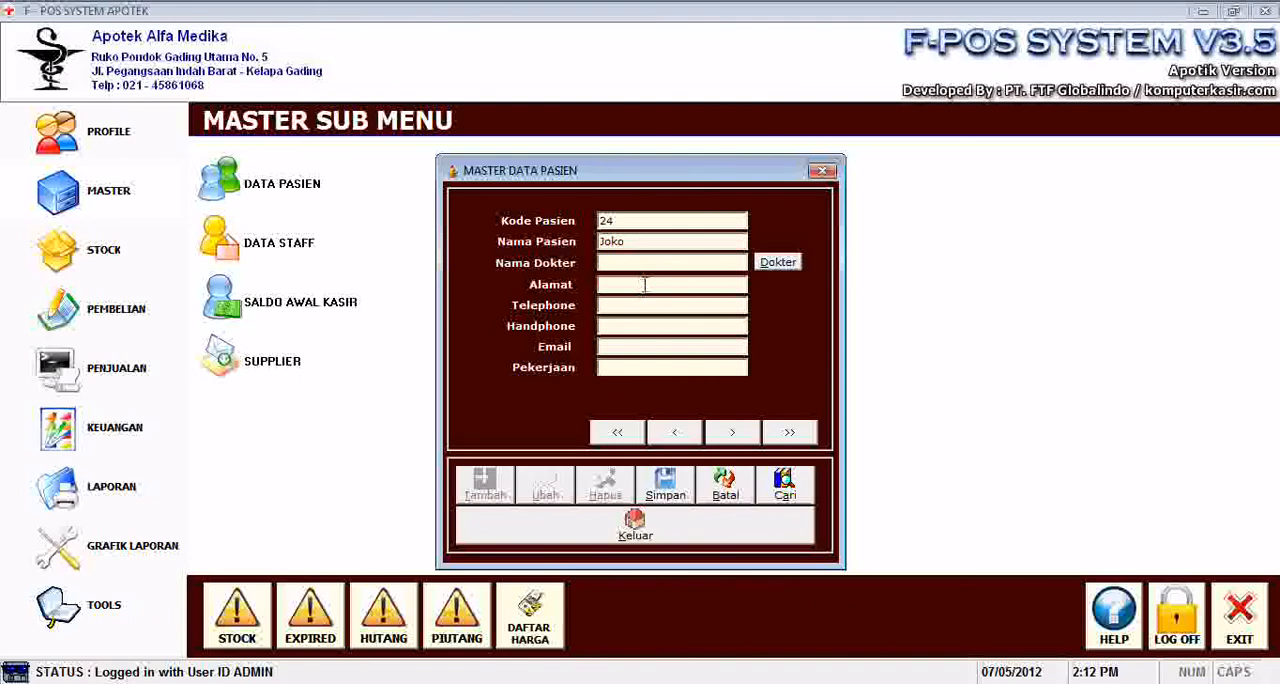
pyautogui.write('Pondok Gede')
pyautogui.press('Tab')
pyautogui.write('9912101')
pyautogui.press('Tab')
pyautogui.write('921001')
pyautogui.click(664, 488)
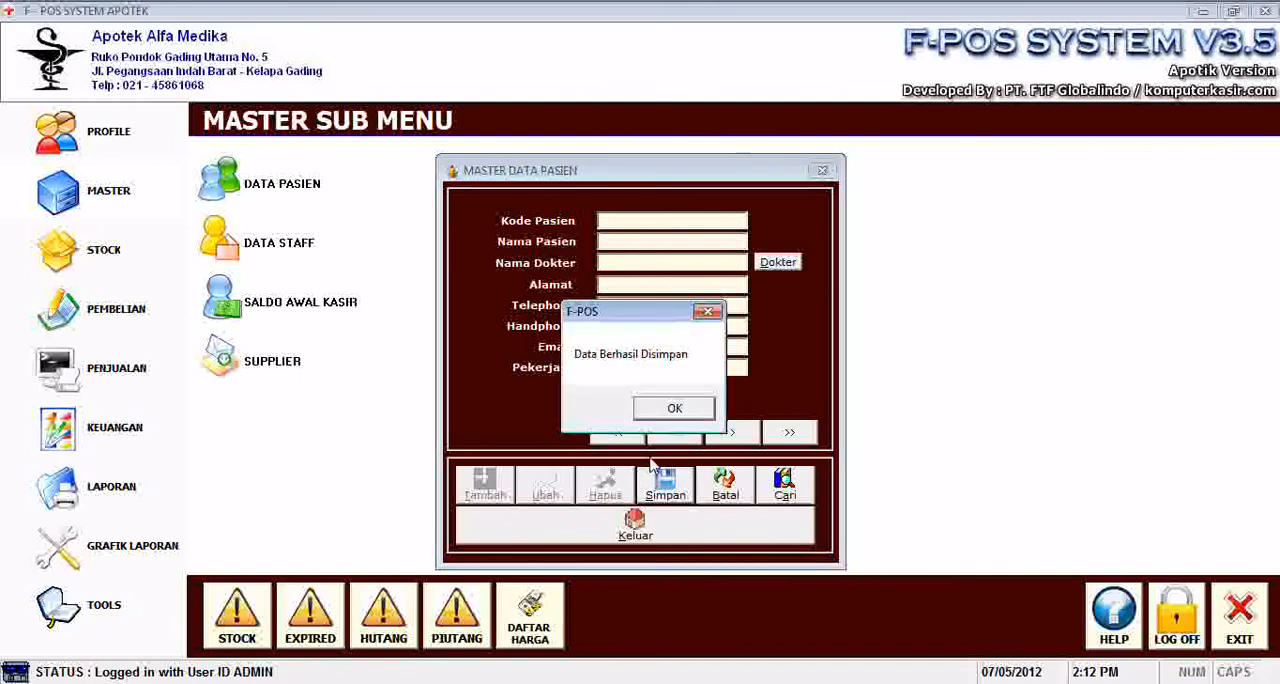
pyautogui.click(674, 408)
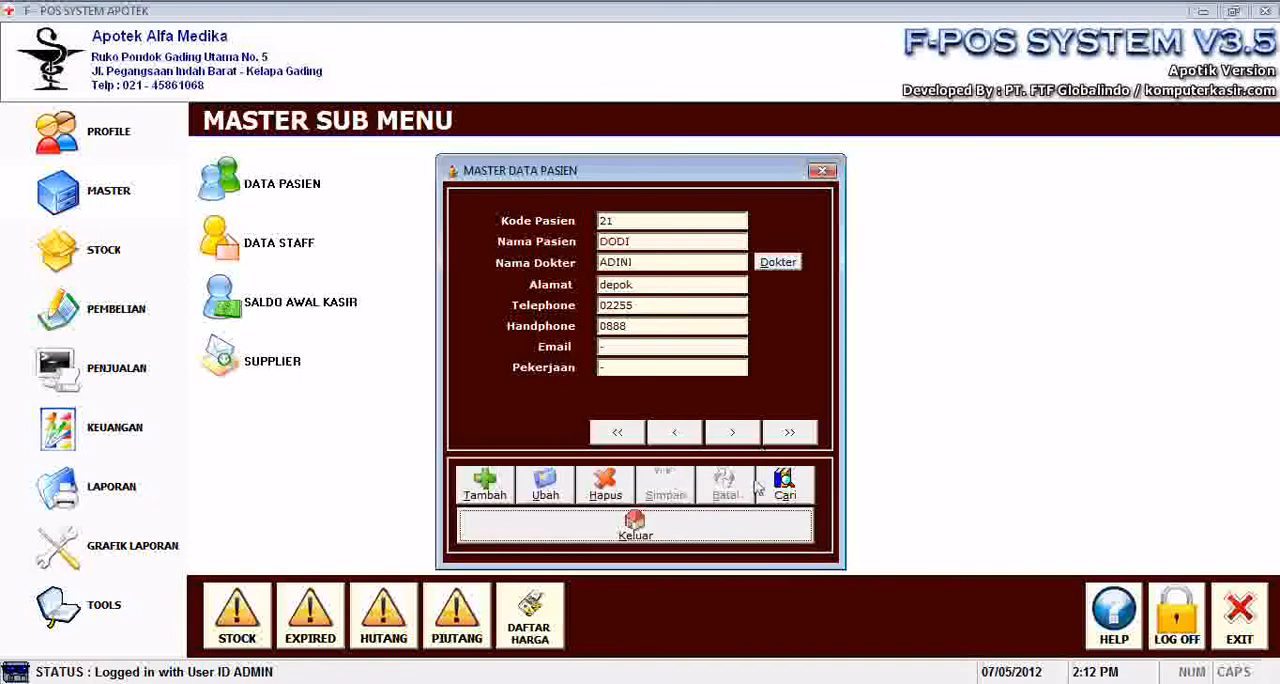
# Search the patient data for the new patient's name, load that record, and close the patient master data.
pyautogui.click(796, 486)
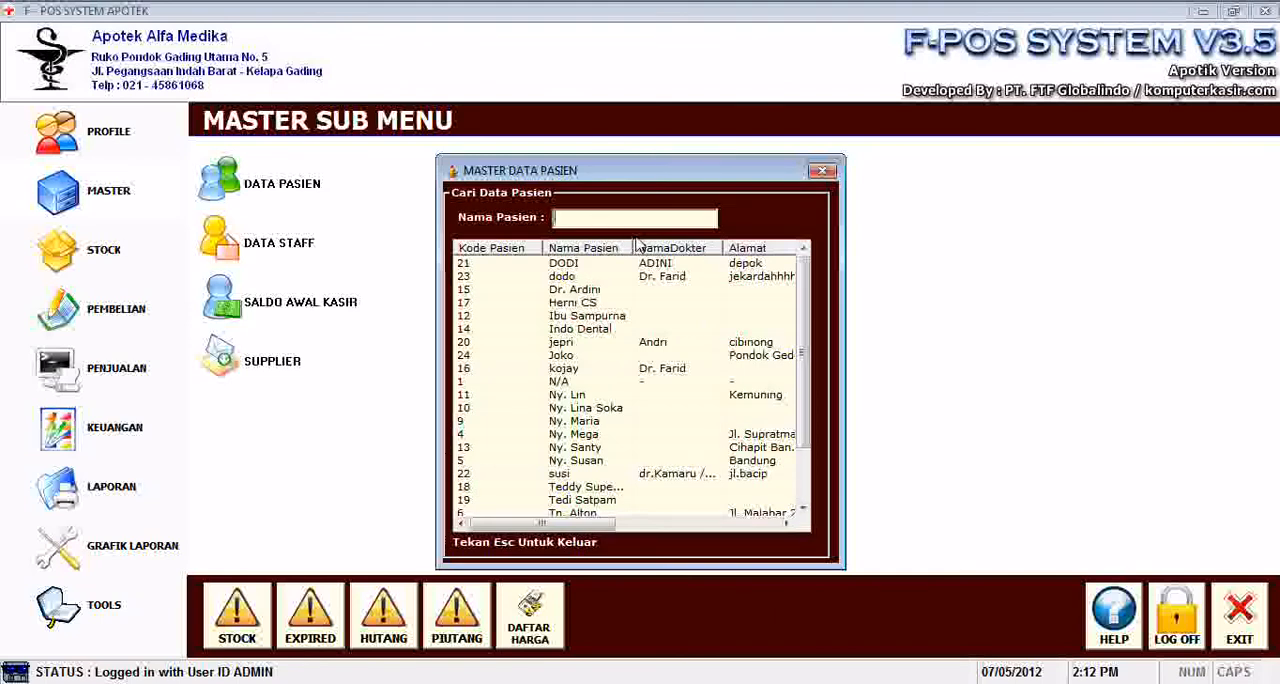
pyautogui.write('joko')
pyautogui.doubleClick(640, 263)
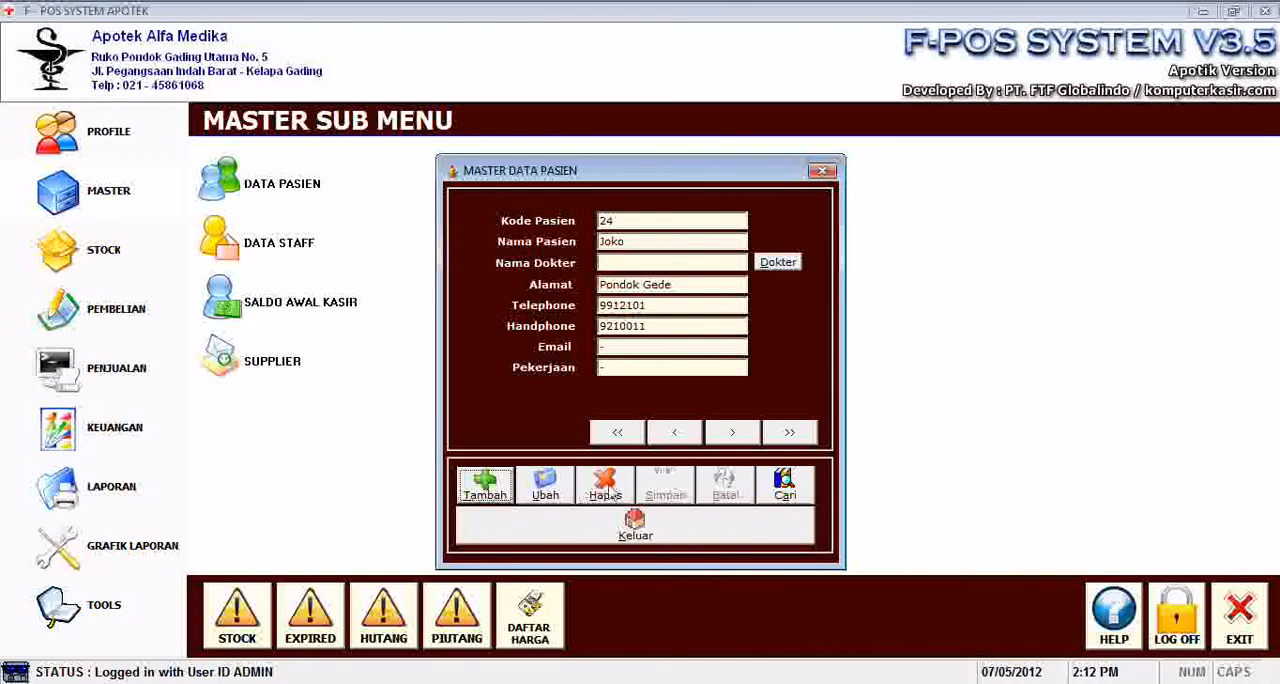
pyautogui.click(652, 532)
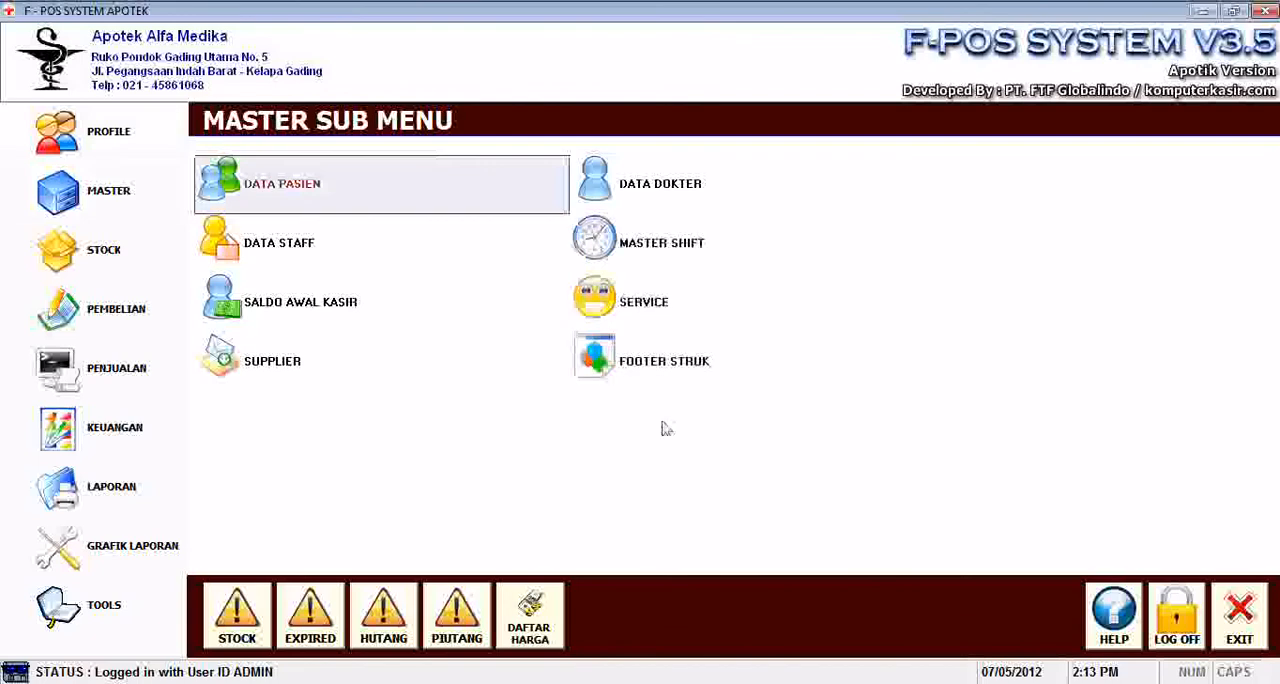
# Start a new record in the doctor master data with a doctor code and the doctor's name and address.
pyautogui.click(648, 195)
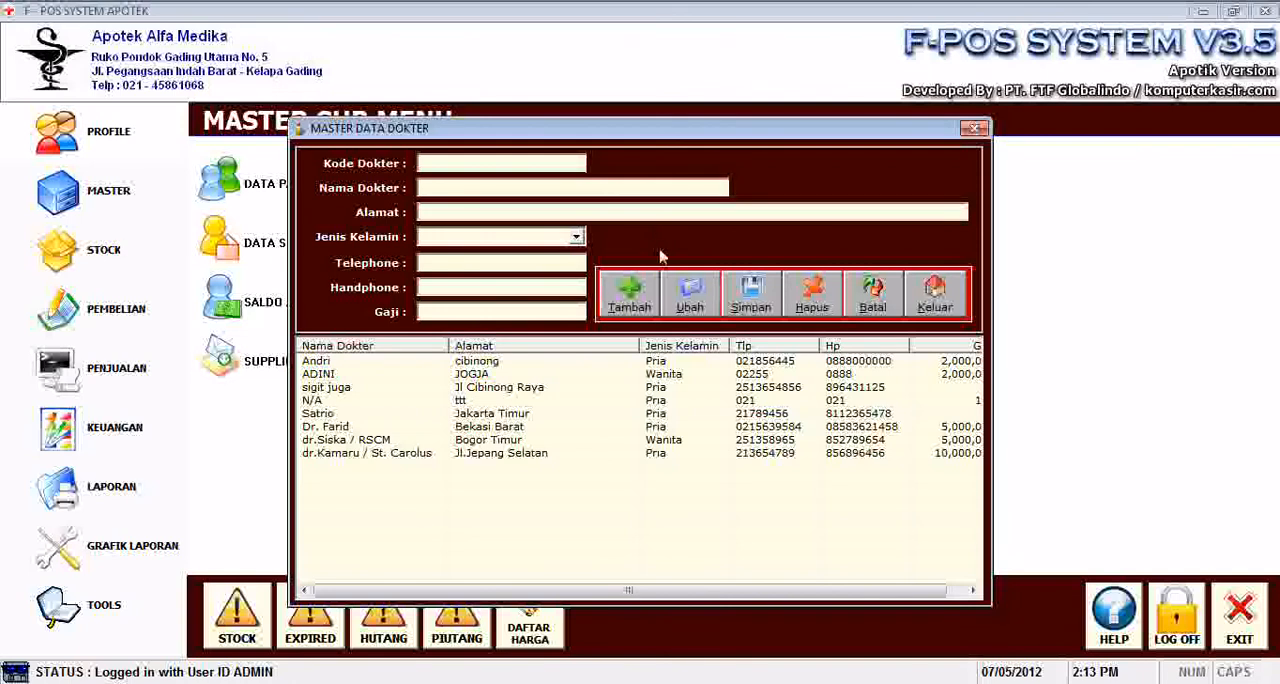
pyautogui.click(633, 296)
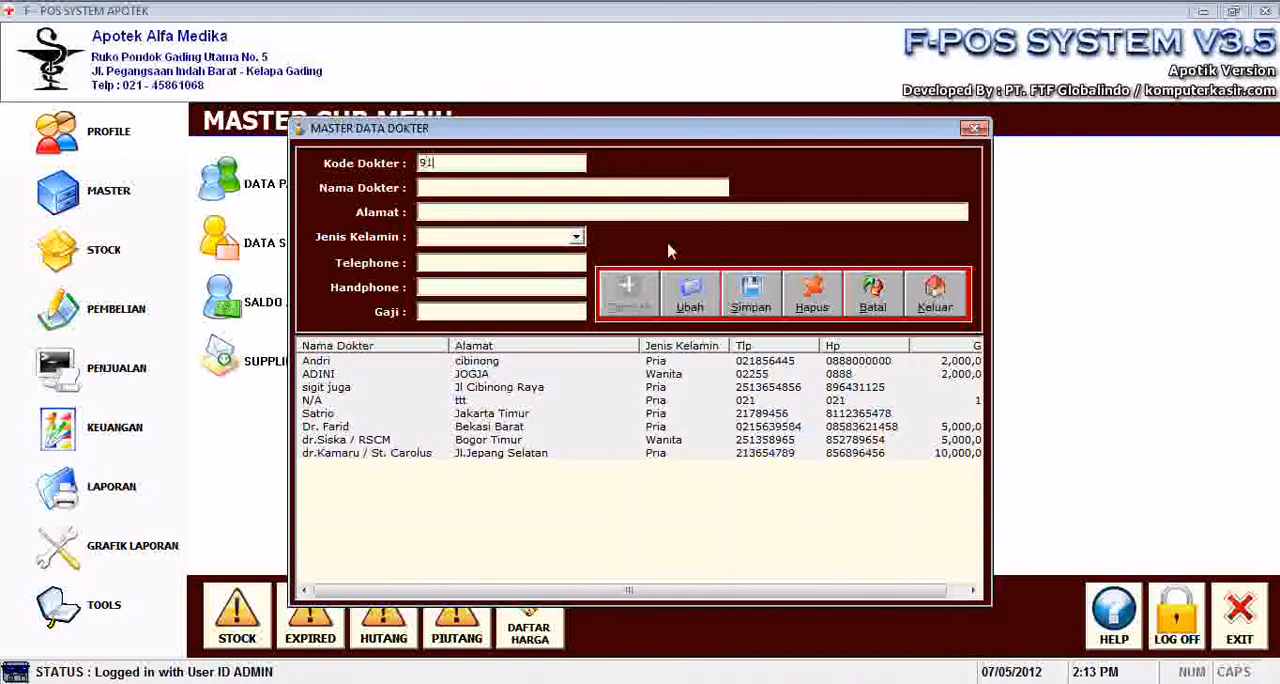
pyautogui.write('Dr. J')
pyautogui.press('BackSpace')
pyautogui.write('Hasan')
pyautogui.press('Tab')
pyautogui.write('Jakarta')
pyautogui.press('Tab')
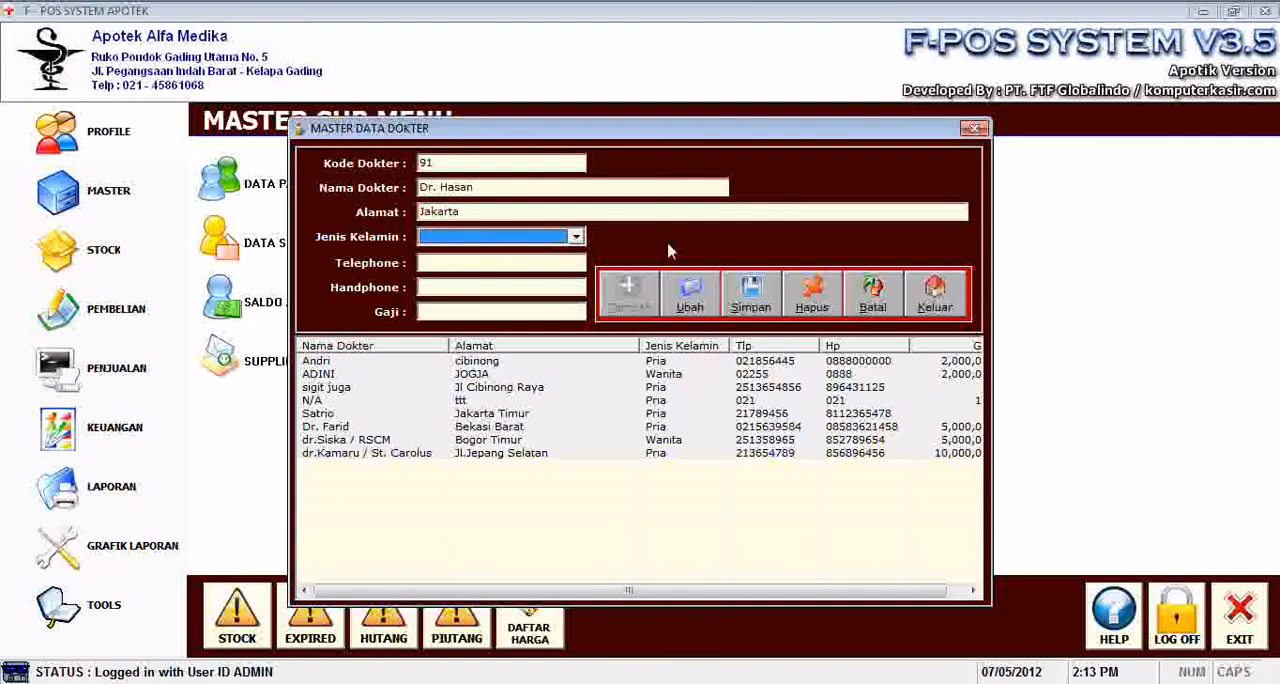
# Set the doctor's gender to Pria, save the record, and close the doctor master data.
pyautogui.click(578, 246)
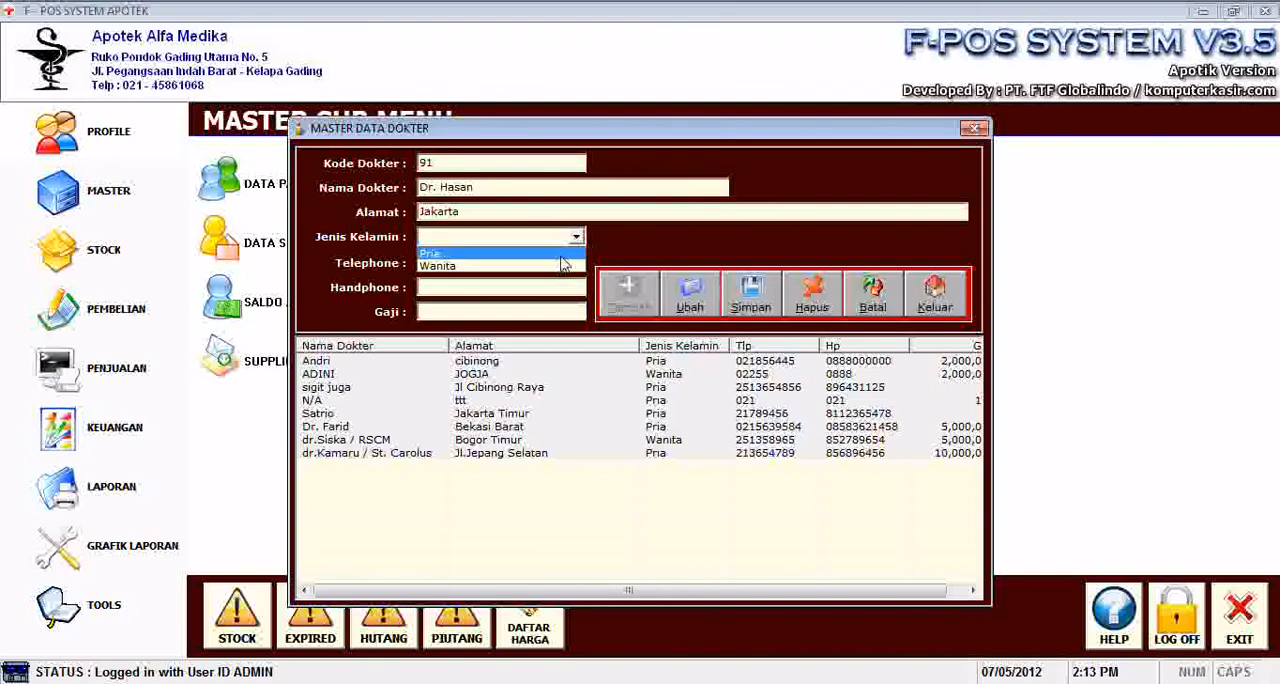
pyautogui.click(561, 255)
pyautogui.click(537, 264)
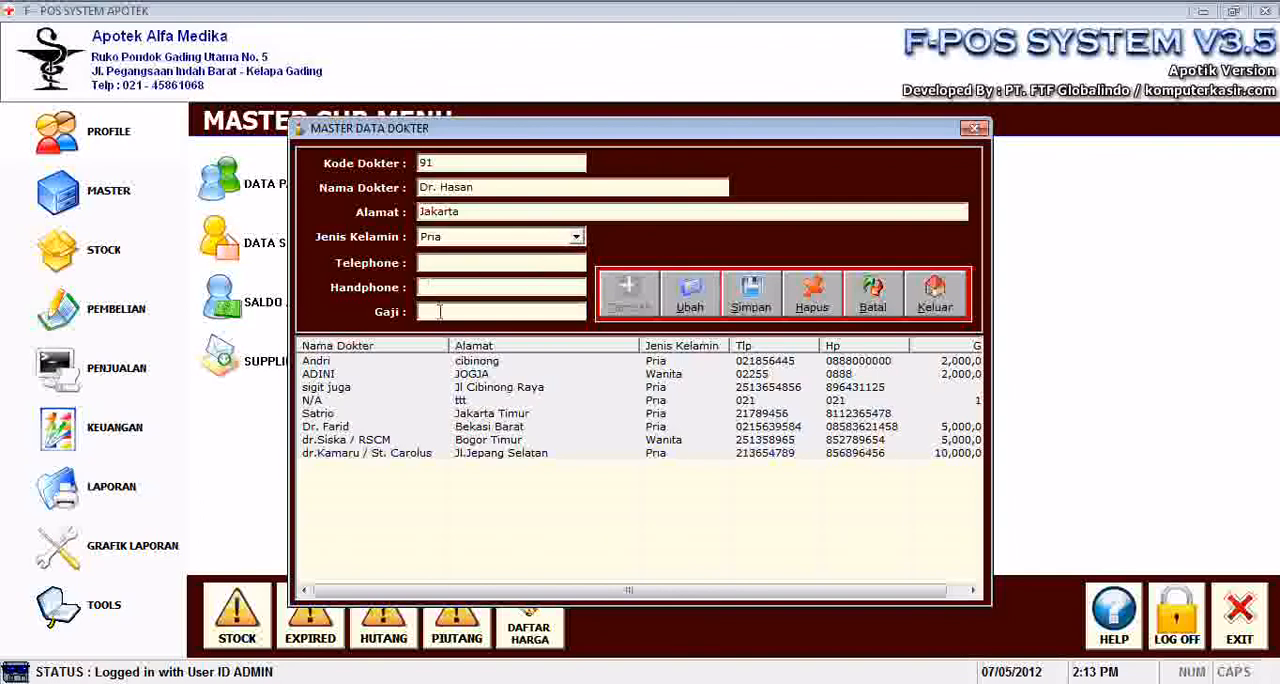
pyautogui.click(755, 297)
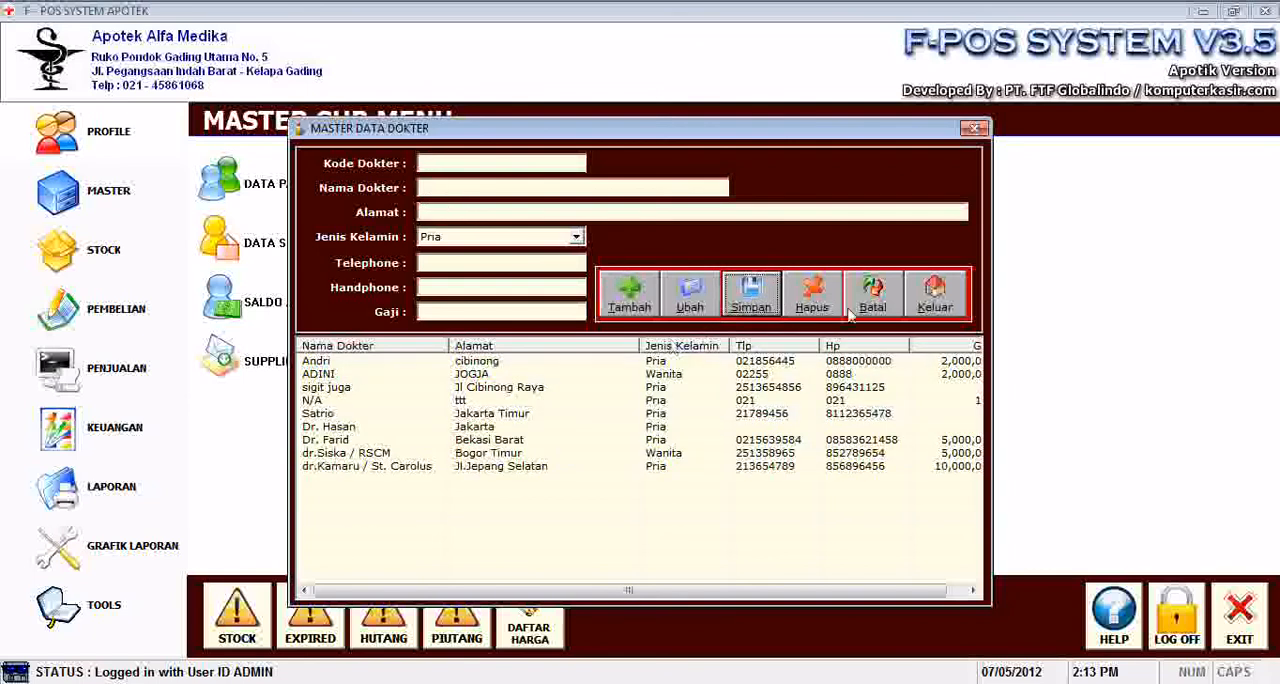
pyautogui.click(940, 303)
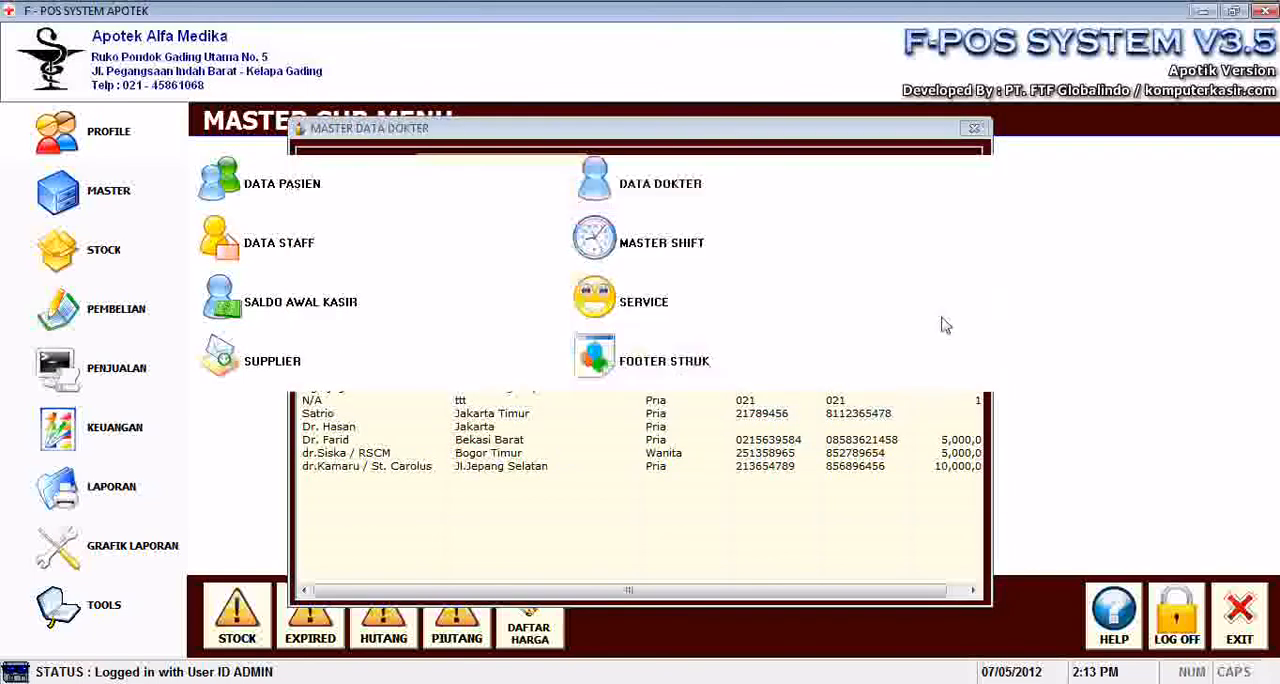
# Start a new record in the staff master data with a staff code and the staff member's name and address.
pyautogui.click(298, 250)
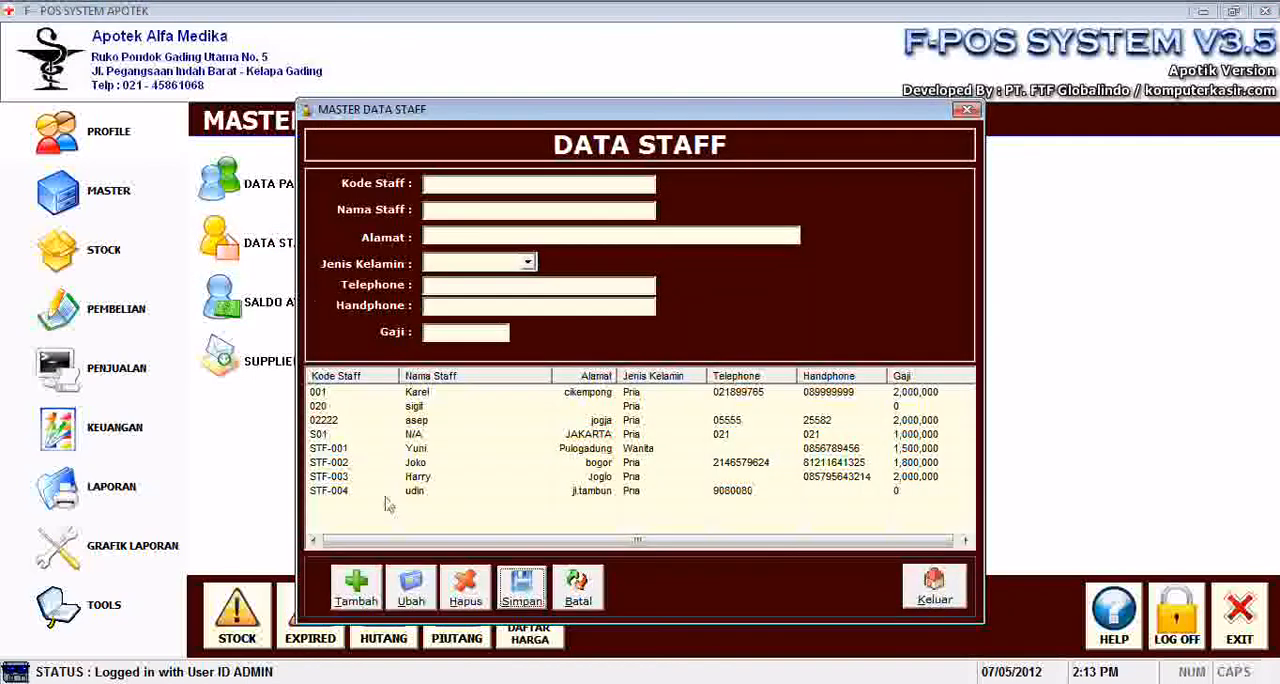
pyautogui.click(357, 589)
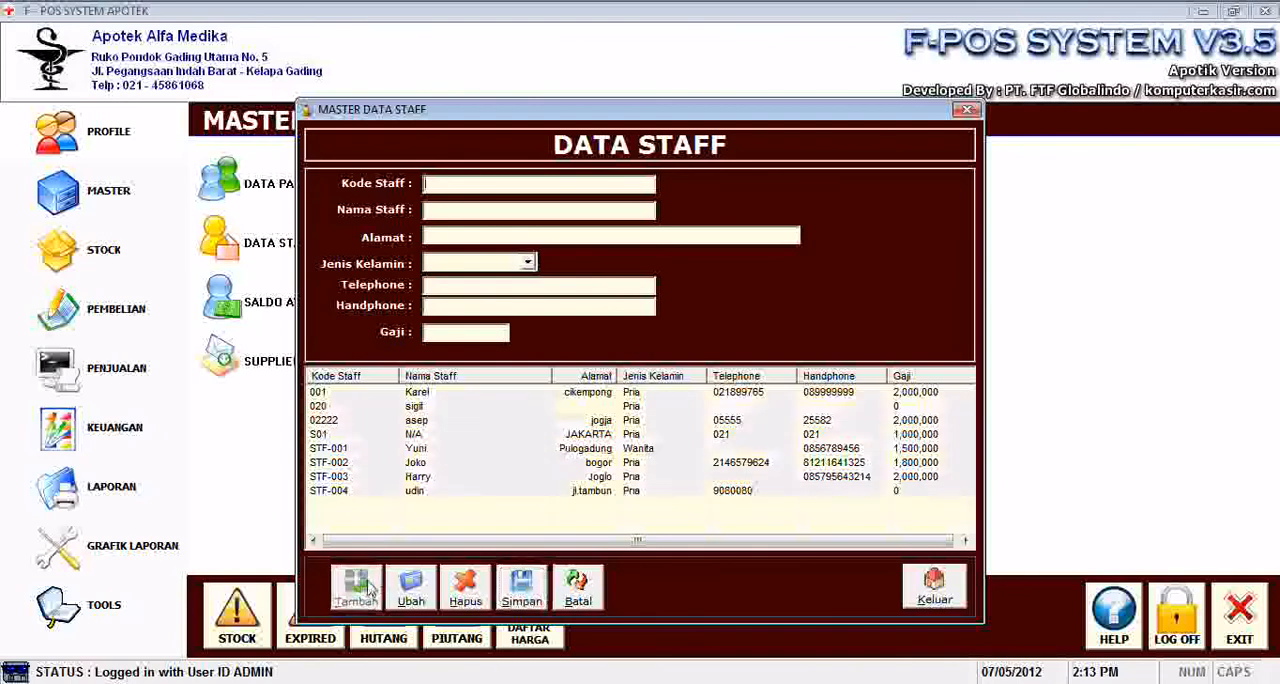
pyautogui.write('9912')
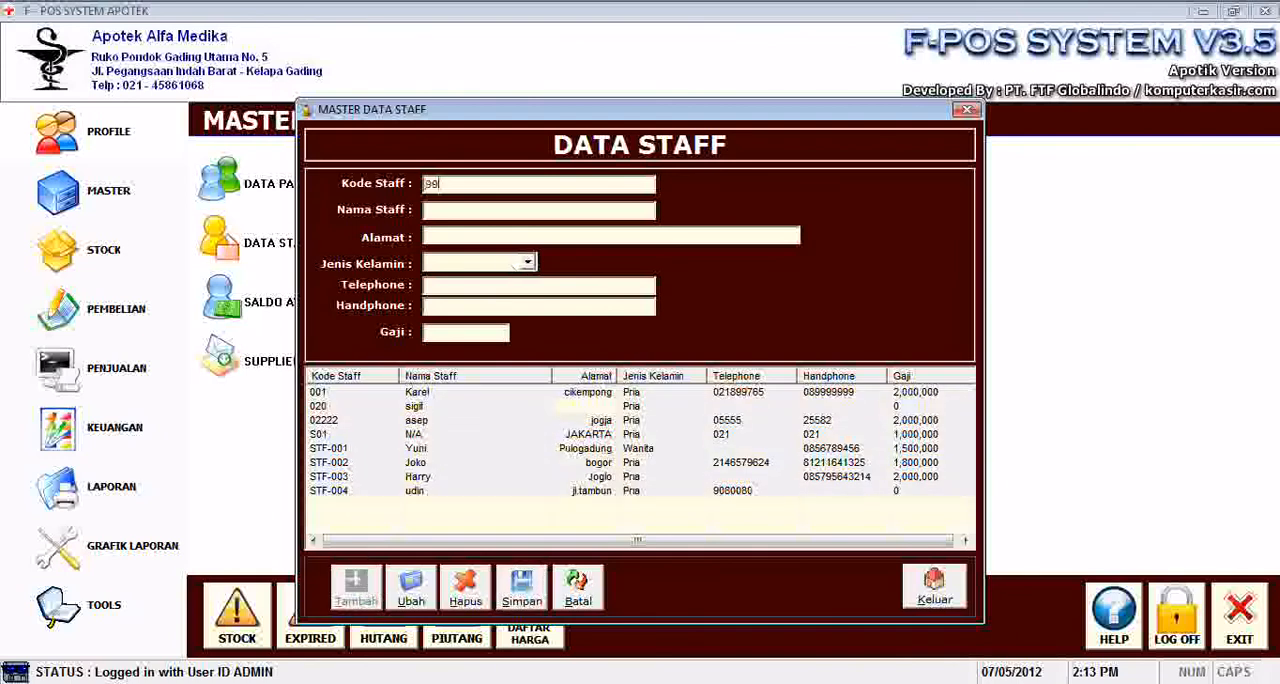
pyautogui.press('Return')
pyautogui.write('Sigit')
pyautogui.press('BackSpace')
pyautogui.press('BackSpace')
pyautogui.write('Deny')
pyautogui.write('Bogot')
# Set the staff member's gender to Pria, save the record, and close the staff master data.
pyautogui.click(507, 265)
pyautogui.click(499, 284)
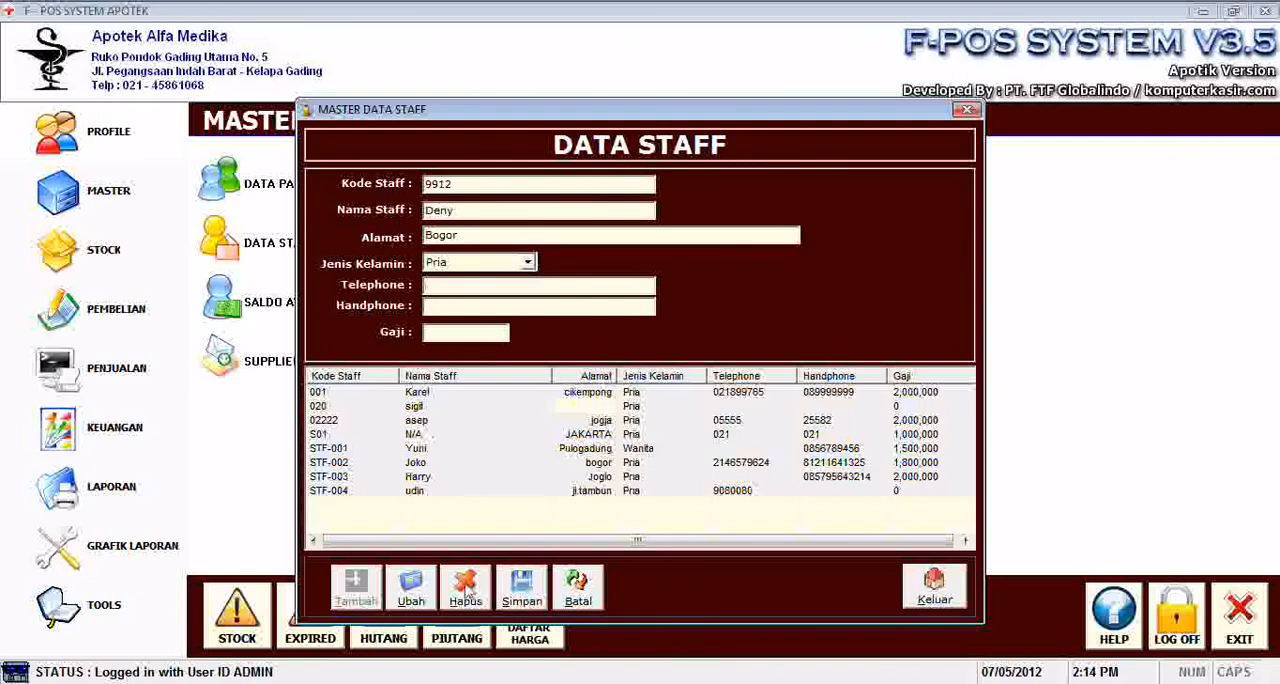
pyautogui.click(522, 590)
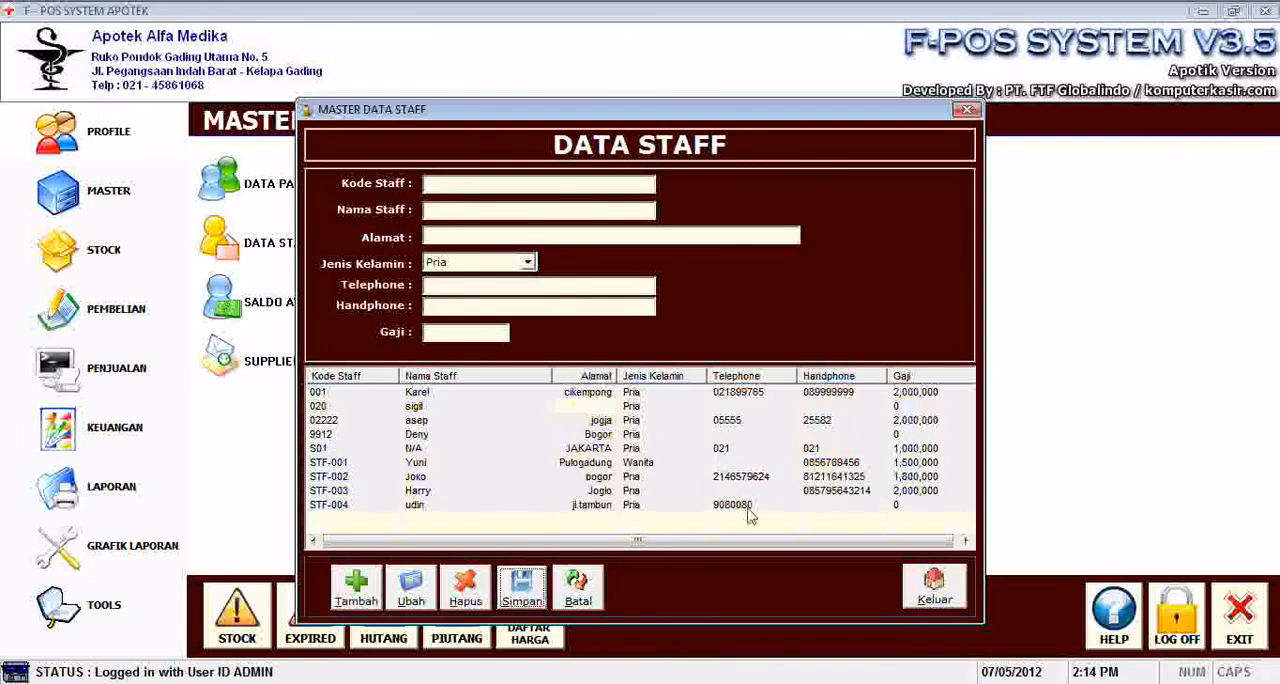
pyautogui.click(928, 588)
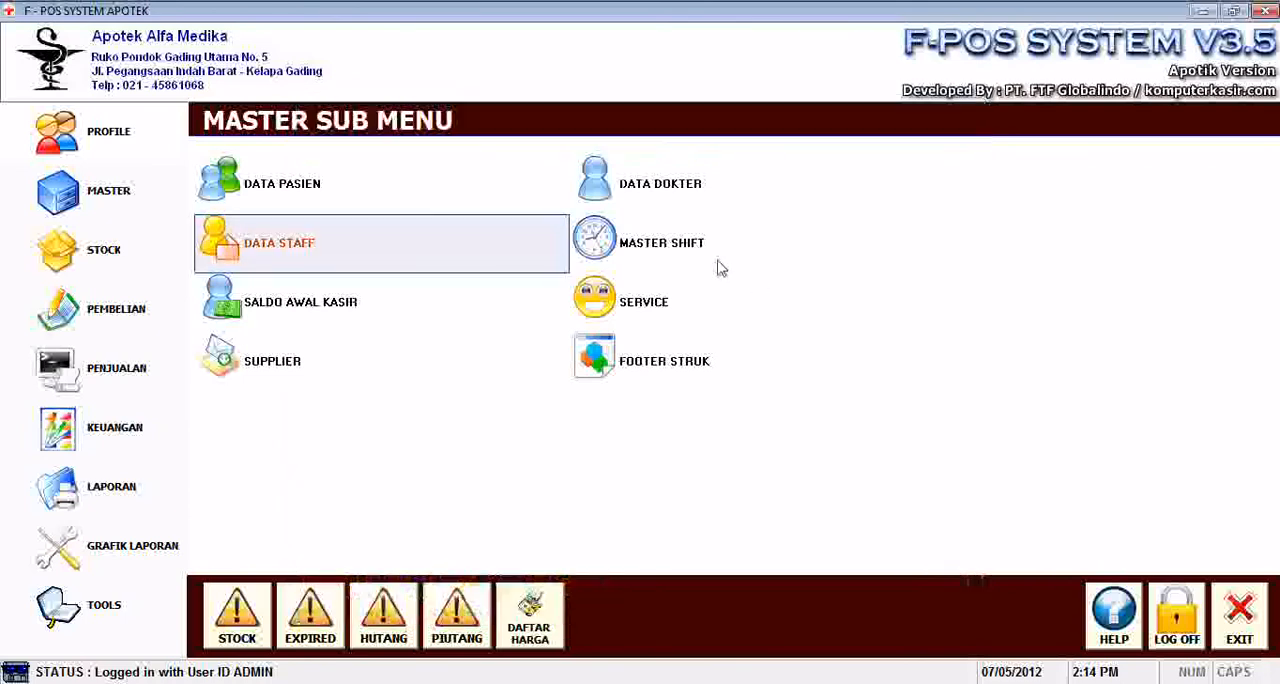
# Examine the start and end times of shifts 1 and 2 in the shift master data.
pyautogui.click(668, 260)
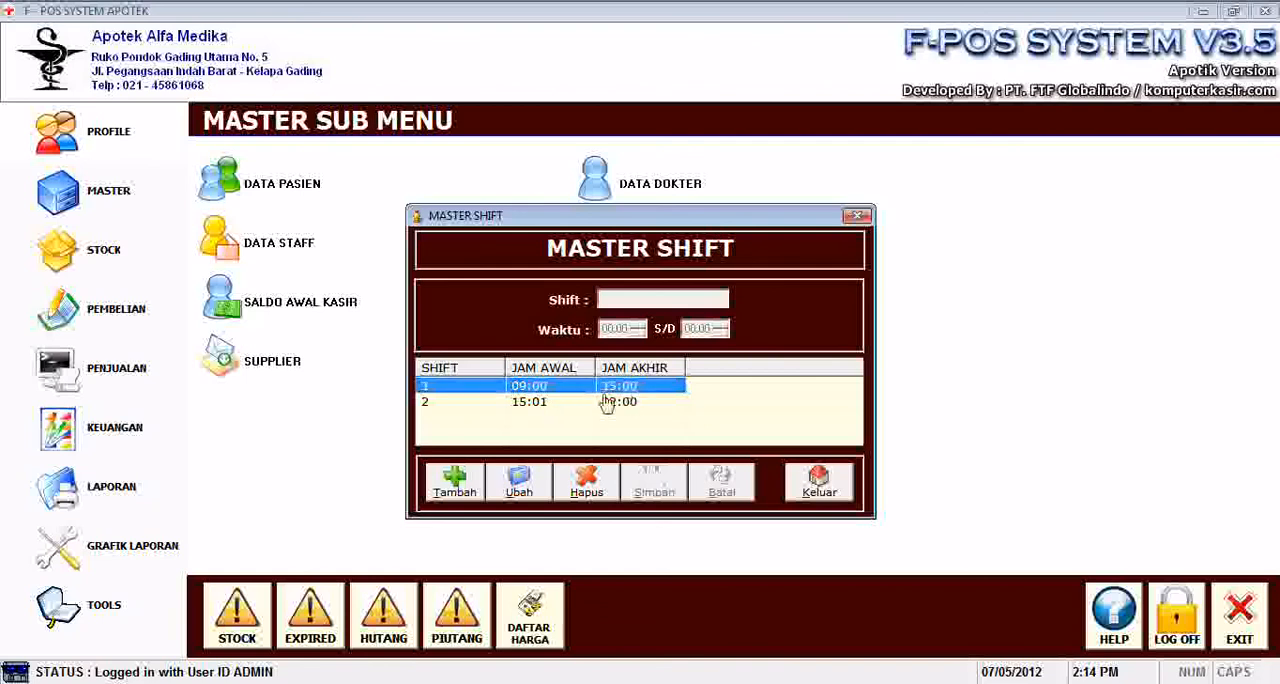
pyautogui.click(563, 404)
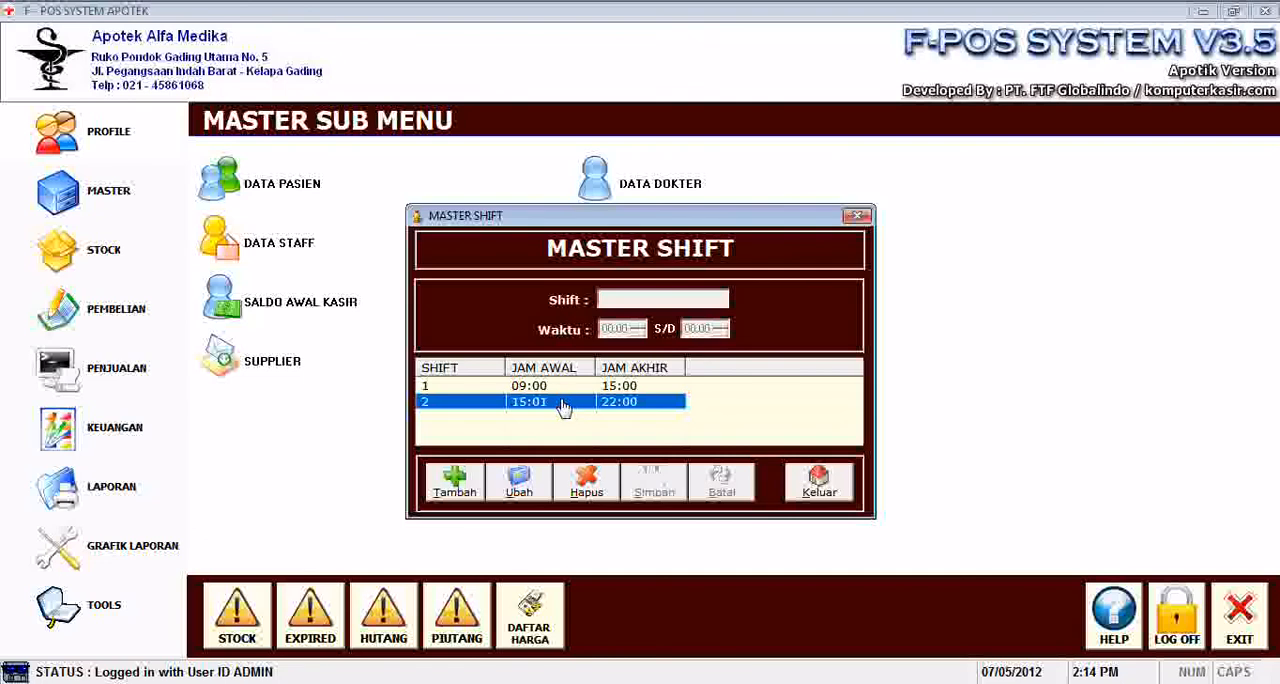
pyautogui.click(542, 389)
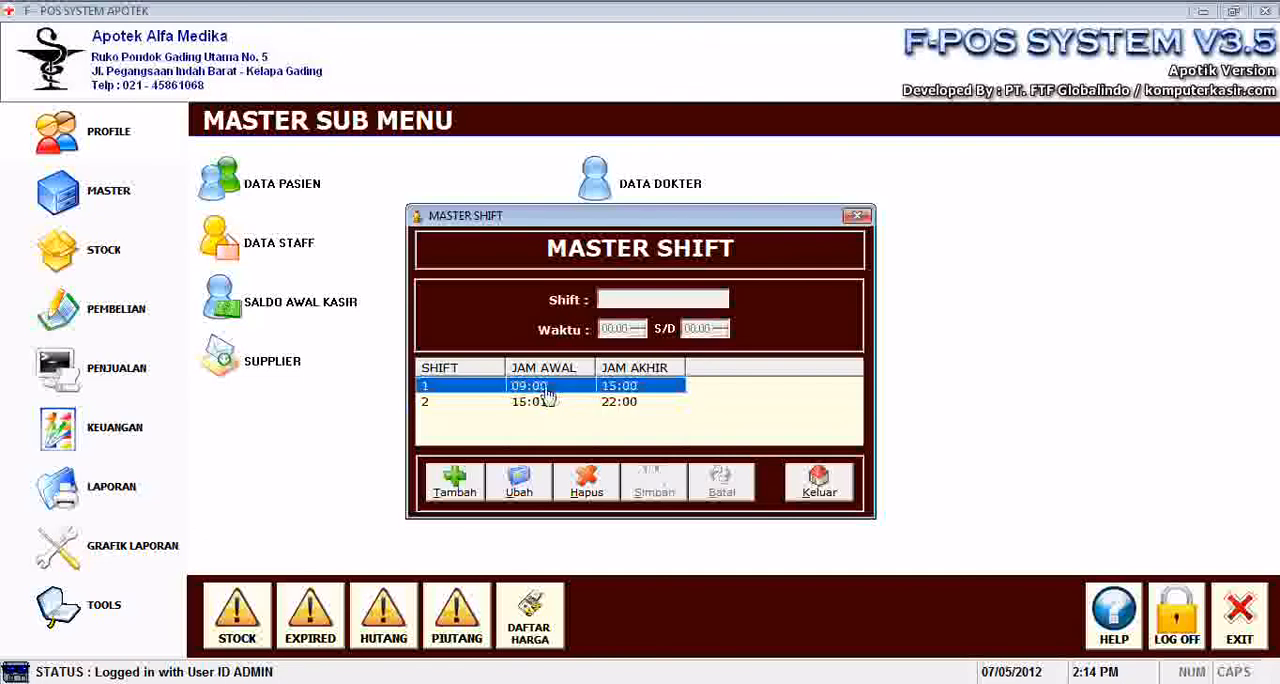
pyautogui.click(545, 404)
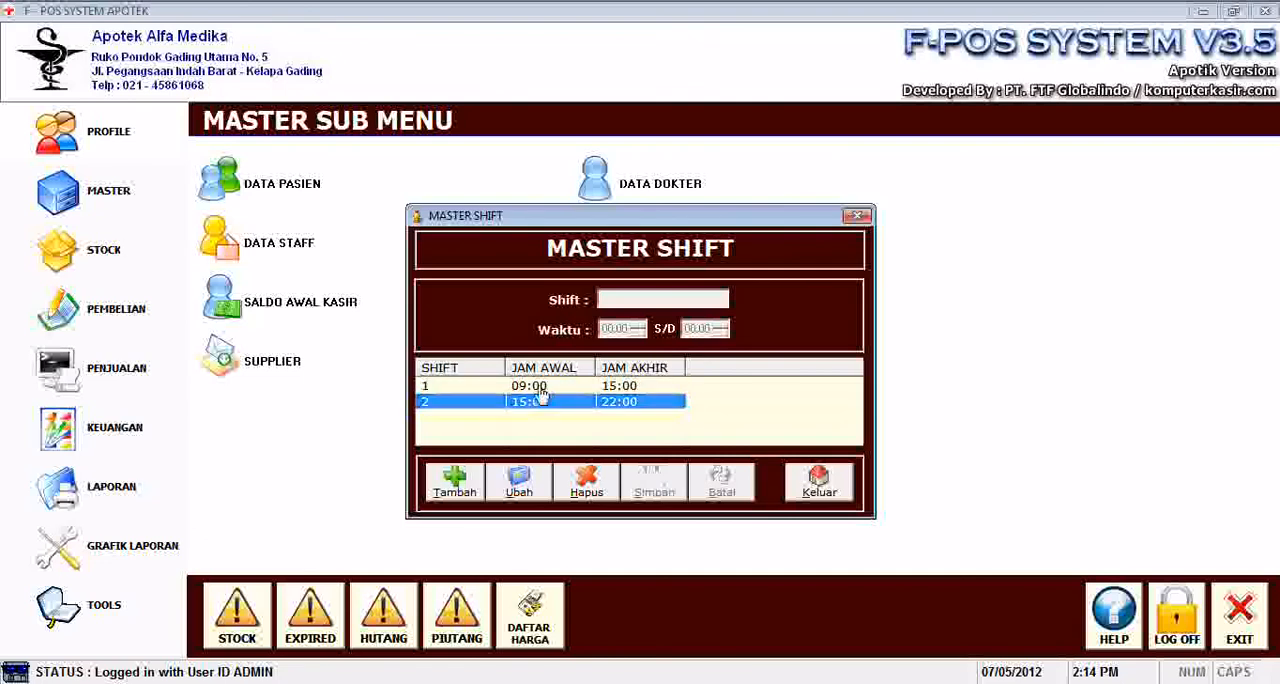
pyautogui.click(541, 388)
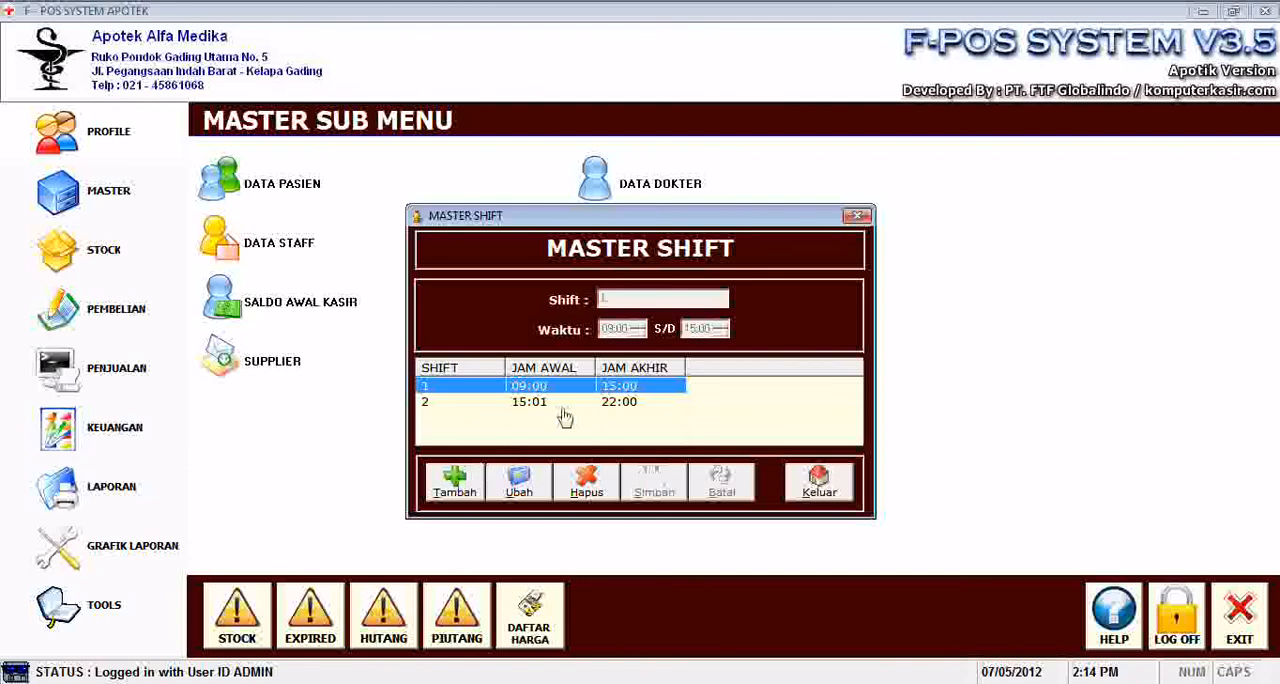
# Try to save shift 1 with a start time of 08:00, and close the shift master data.
pyautogui.click(518, 481)
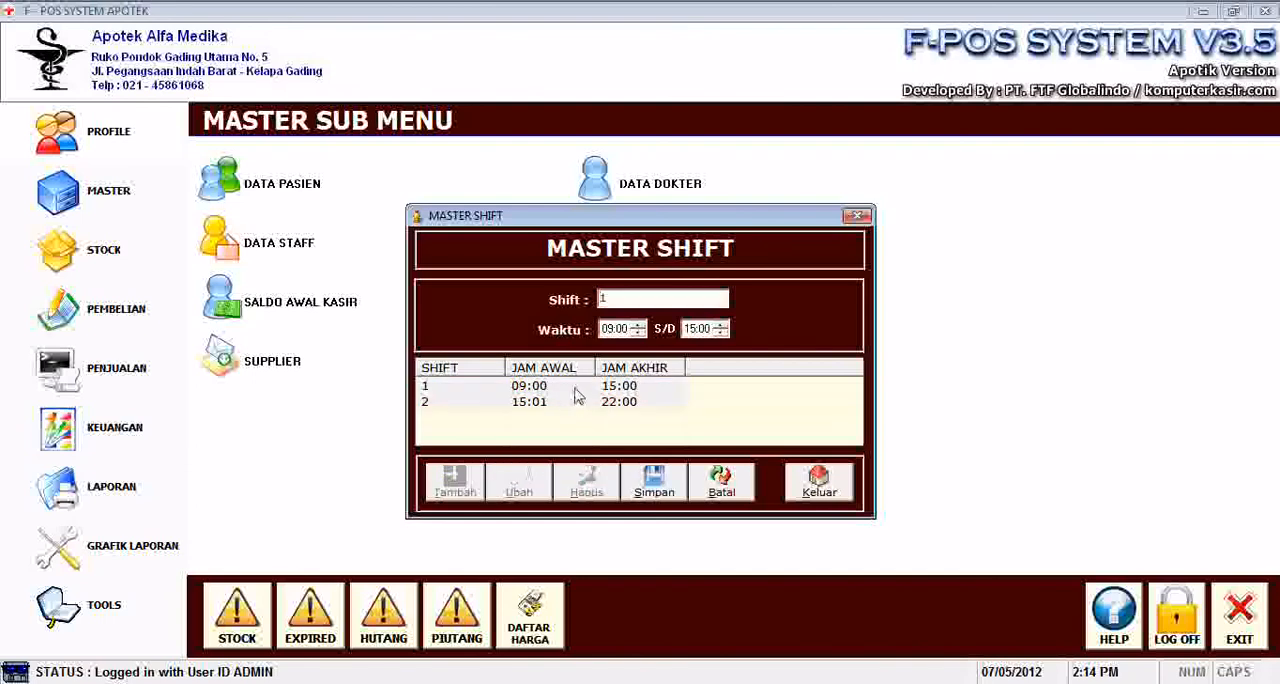
pyautogui.click(608, 329)
pyautogui.click(655, 488)
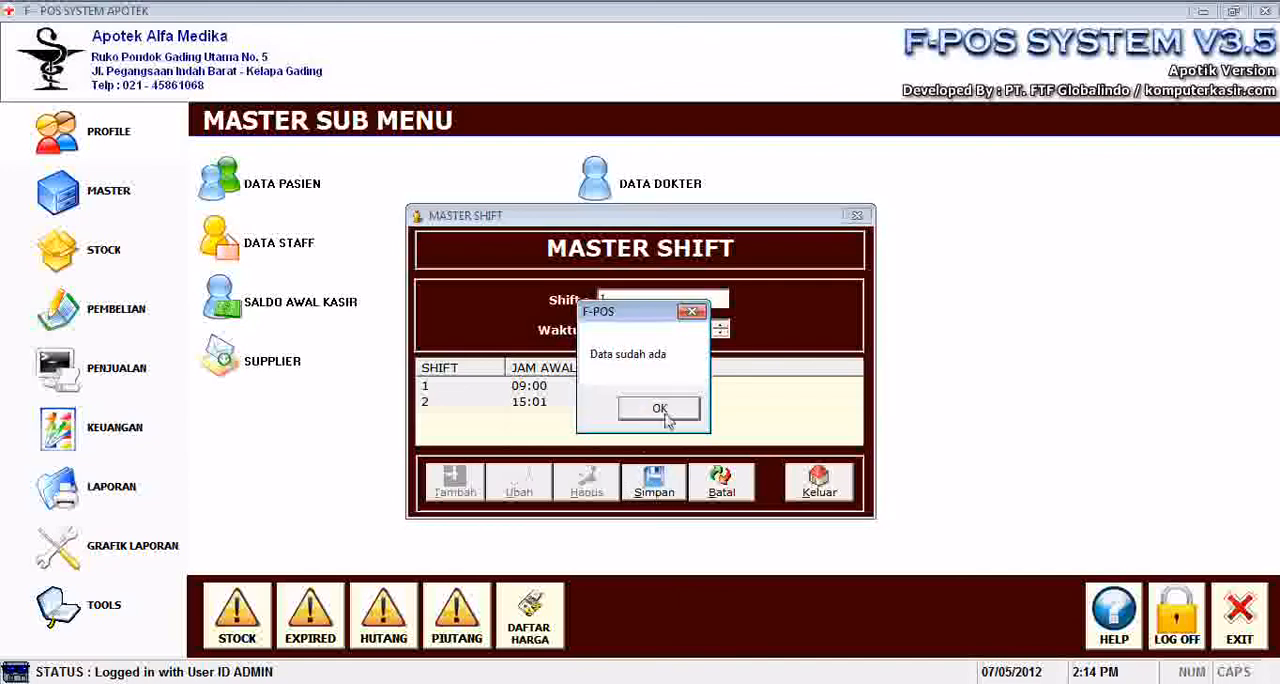
pyautogui.click(661, 409)
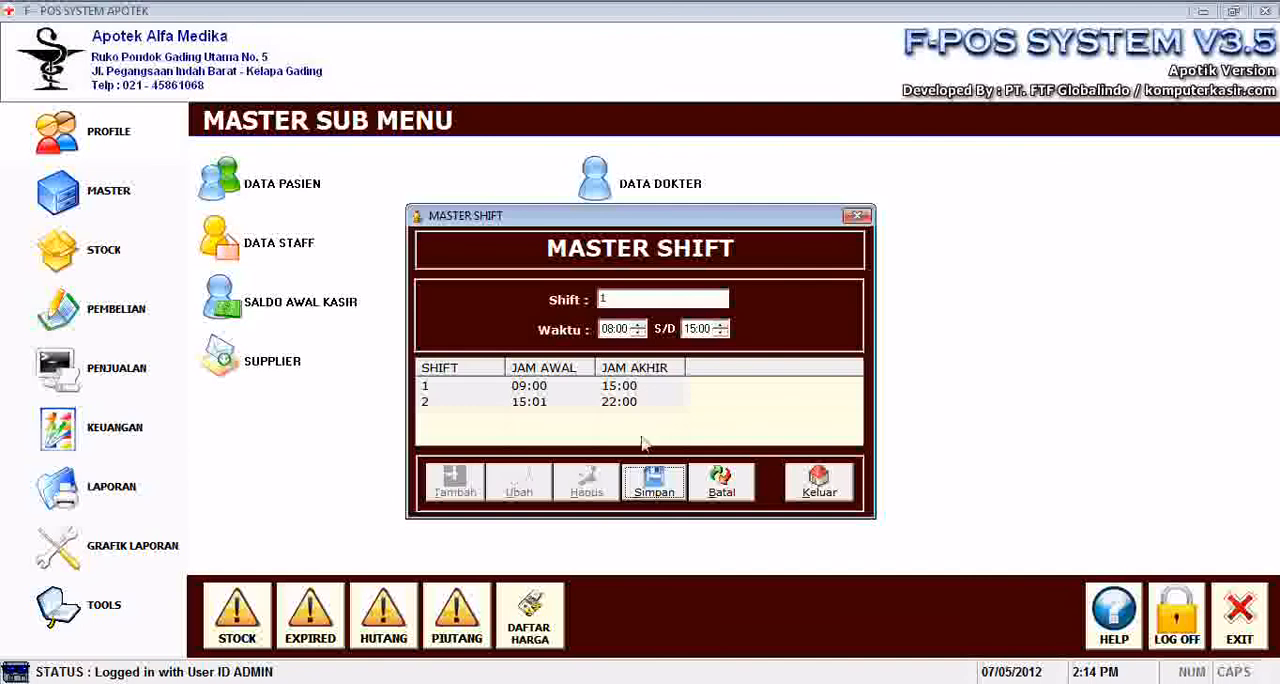
pyautogui.click(682, 482)
pyautogui.click(668, 418)
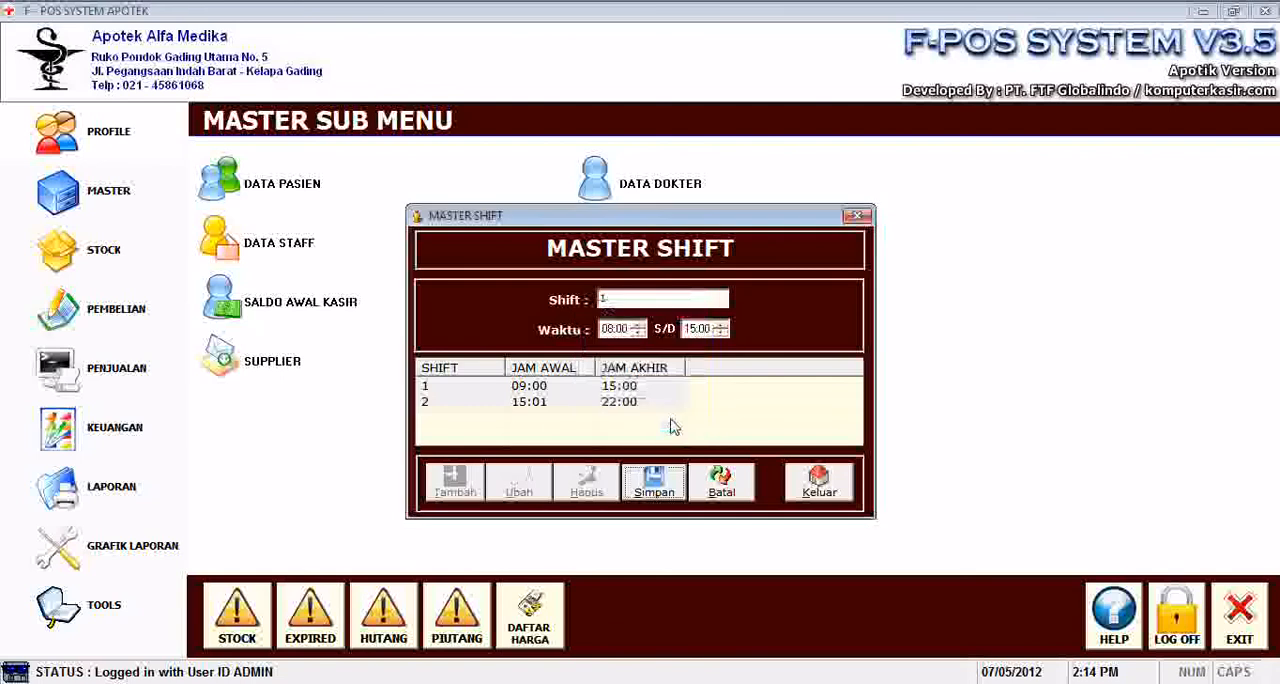
pyautogui.click(814, 482)
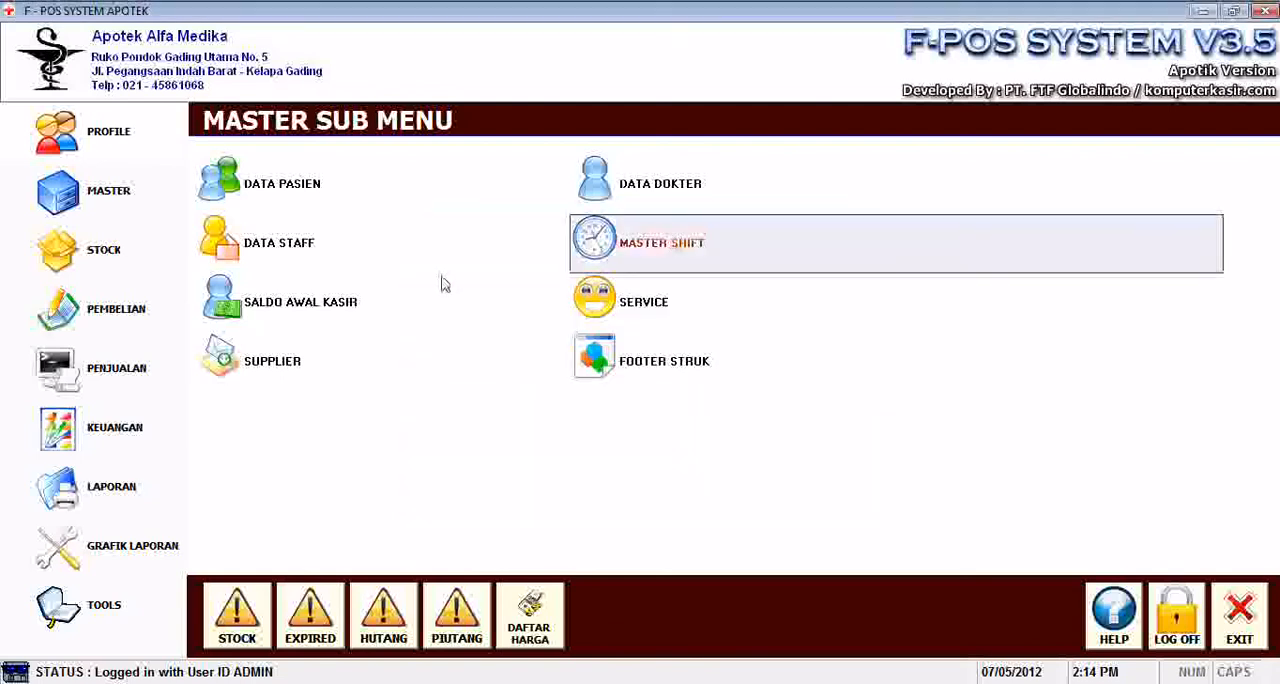
# Record an opening cashier balance of 100,000 for shift 2 and cashier ADMIN, save it, and close the form.
pyautogui.click(303, 318)
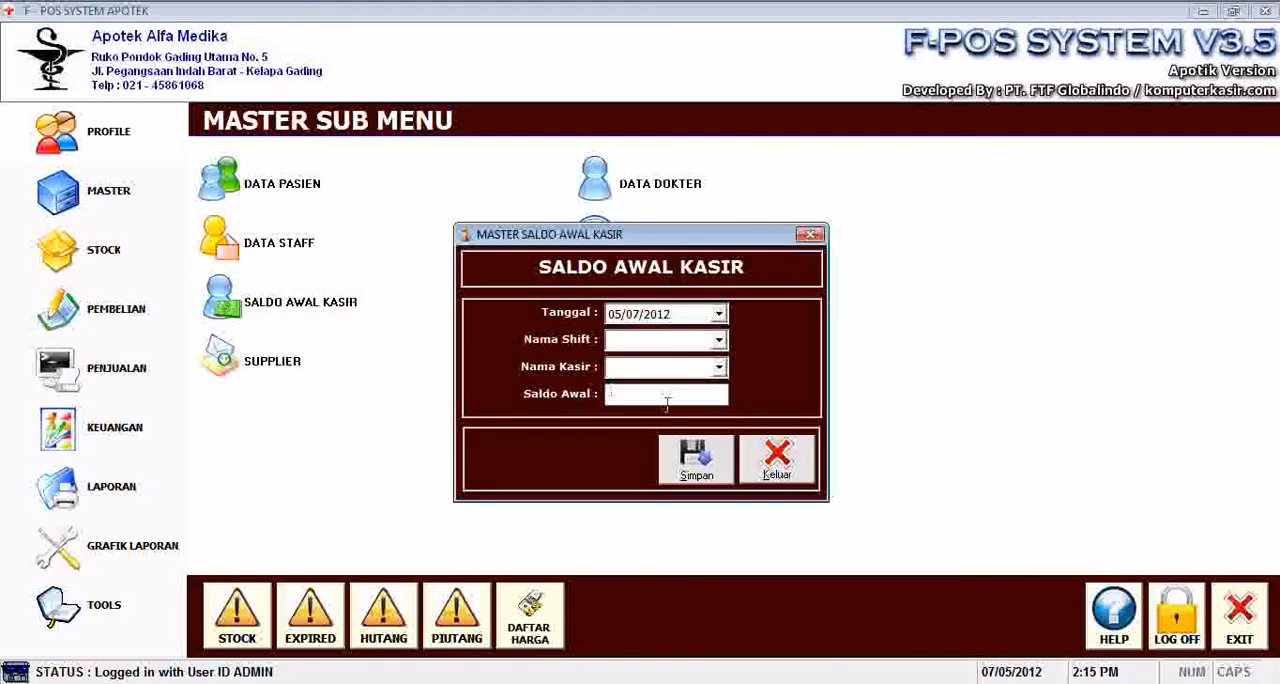
pyautogui.click(719, 341)
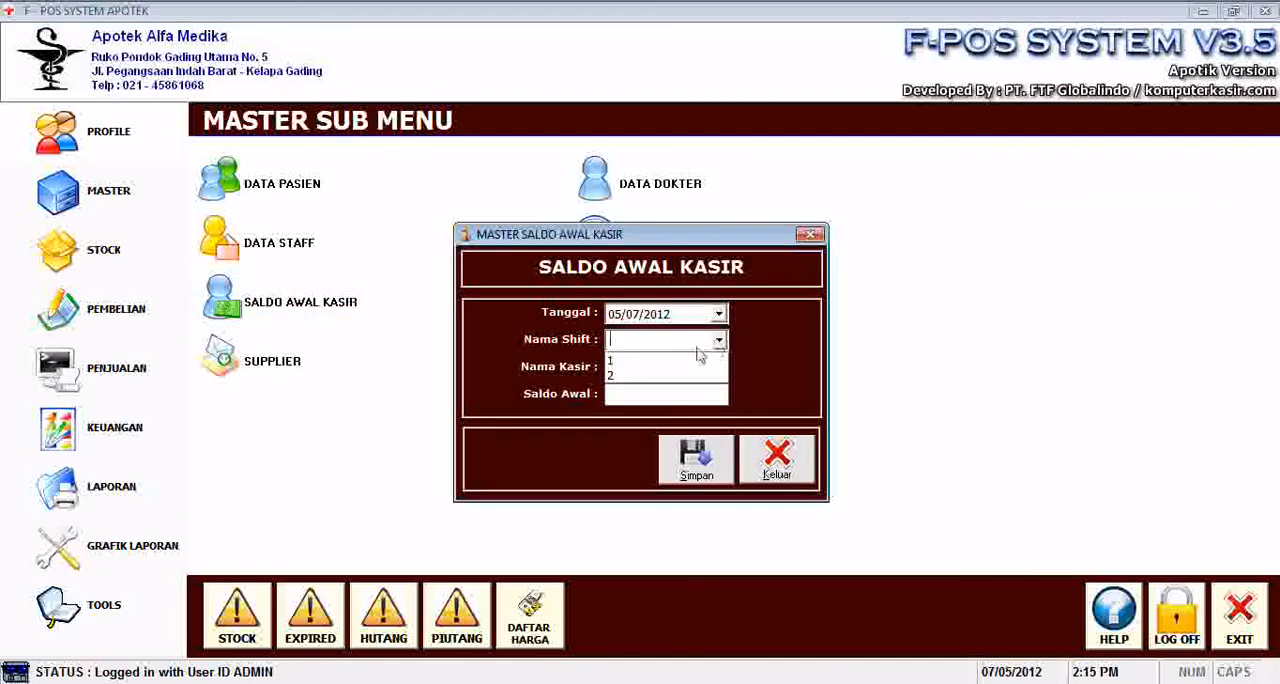
pyautogui.click(645, 376)
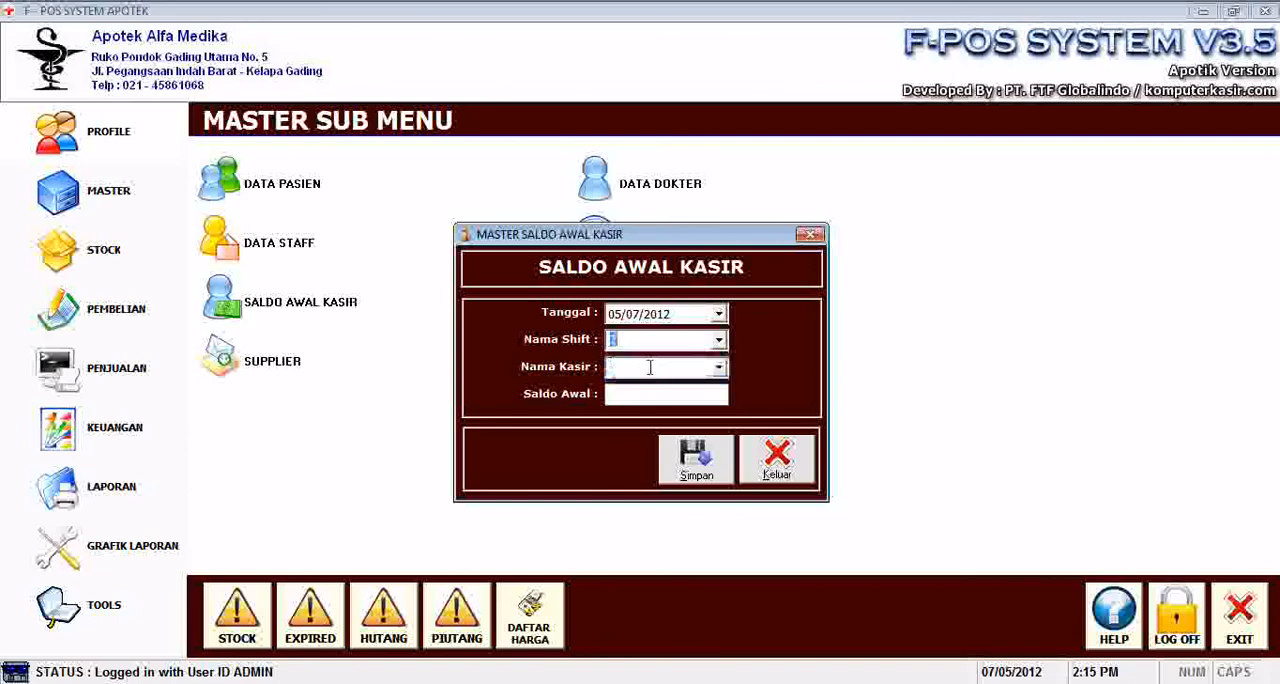
pyautogui.click(718, 368)
pyautogui.click(665, 387)
pyautogui.click(667, 392)
pyautogui.write('100,000')
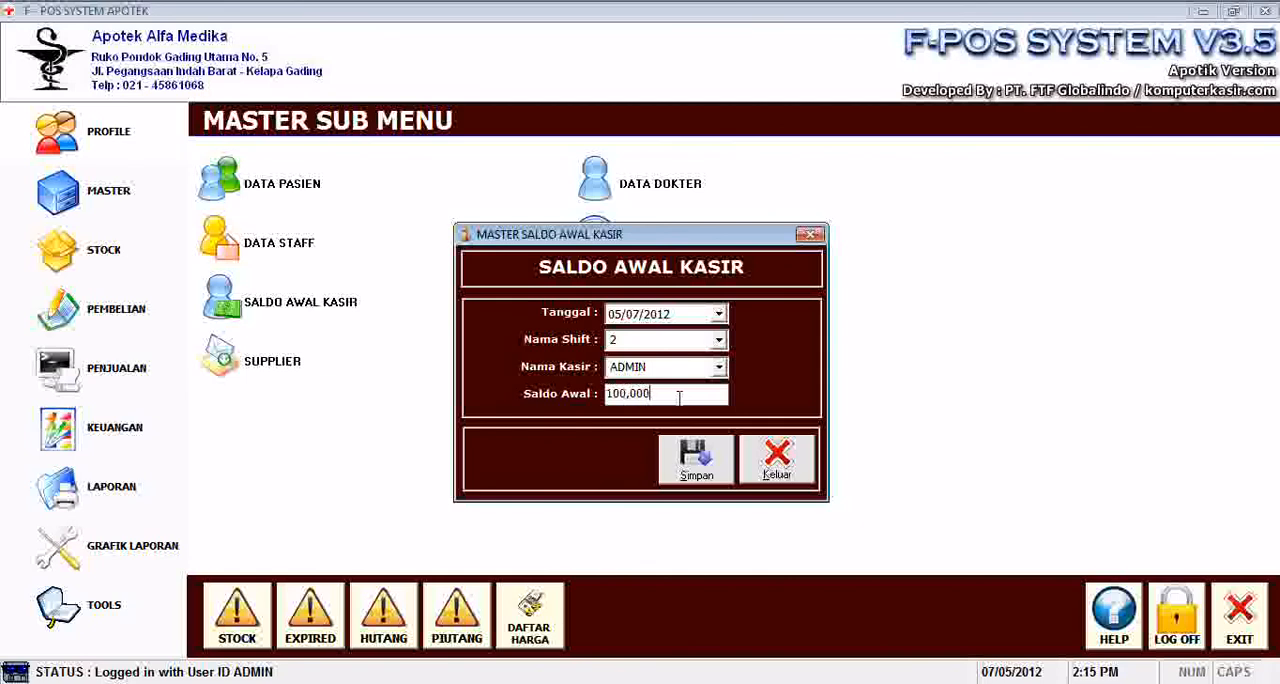
pyautogui.click(697, 460)
pyautogui.click(690, 418)
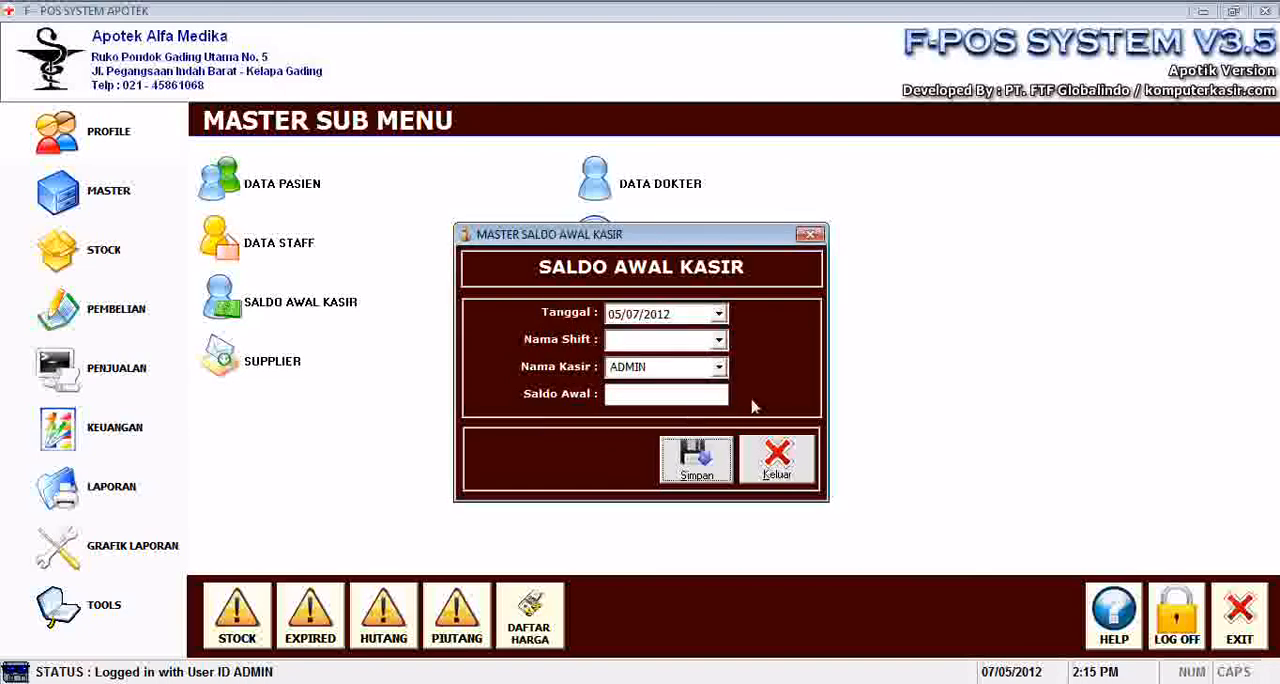
pyautogui.click(784, 458)
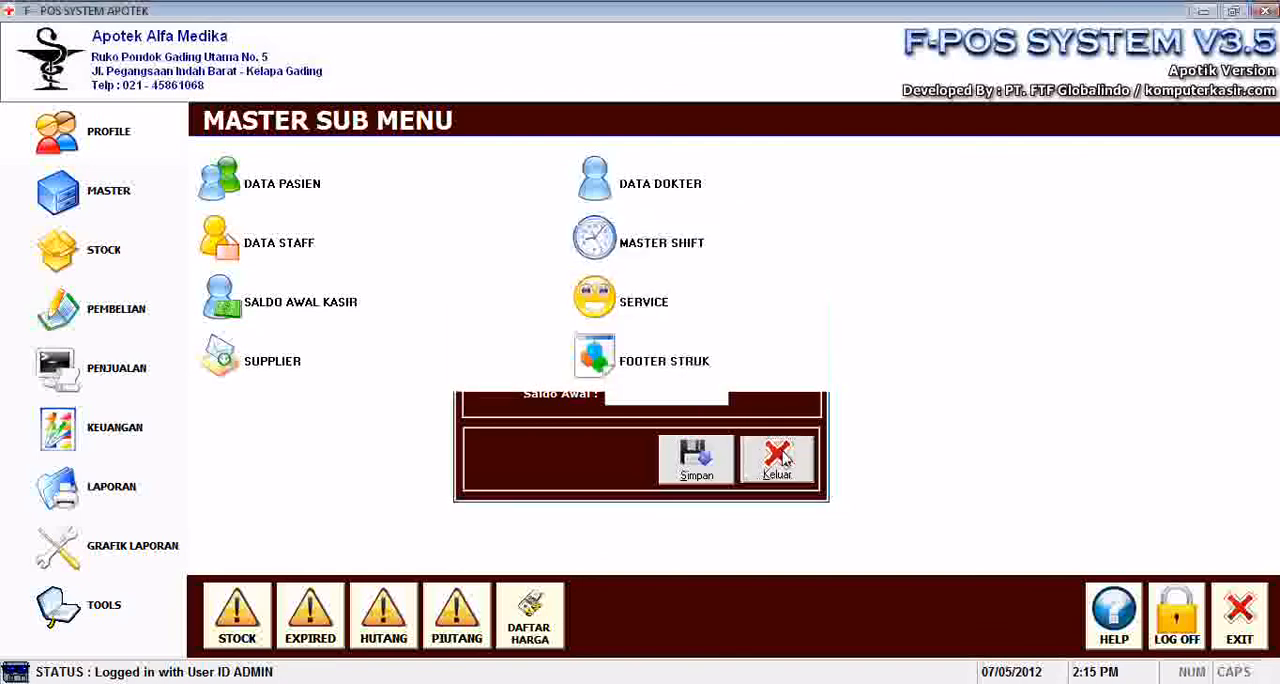
# Start a new doctor service record with code 12121 and the name Konsul Dr. Umum.
pyautogui.click(630, 320)
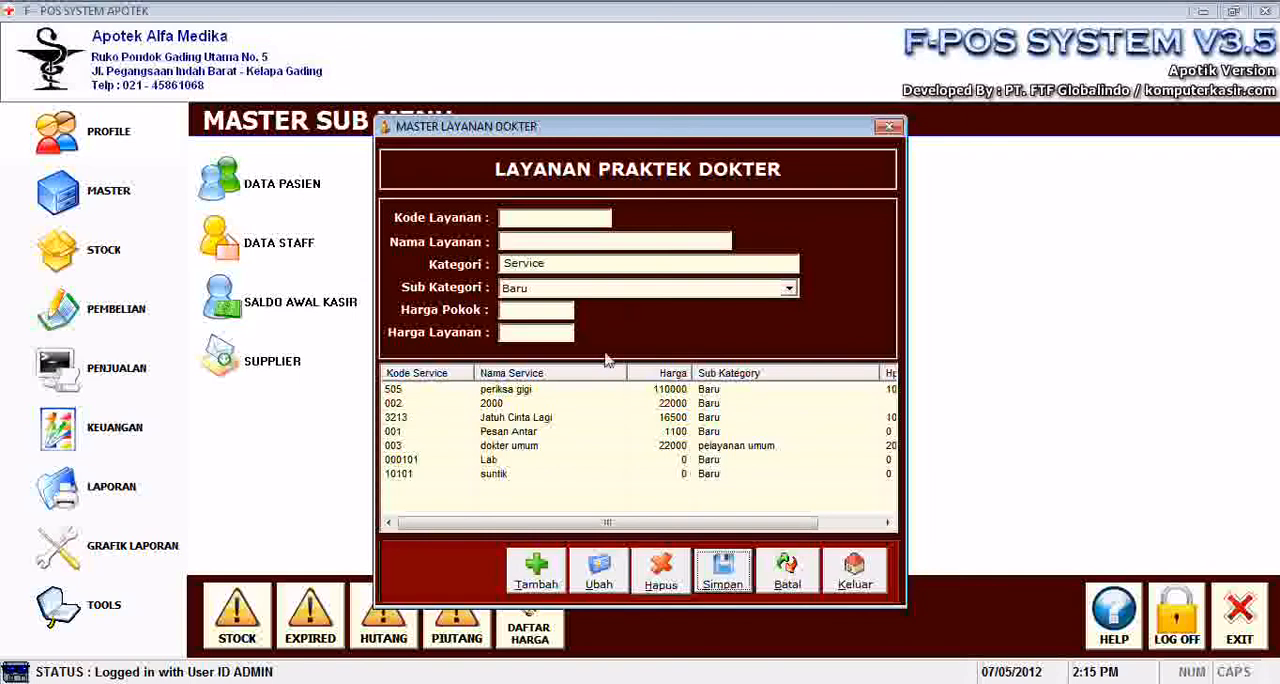
pyautogui.click(604, 434)
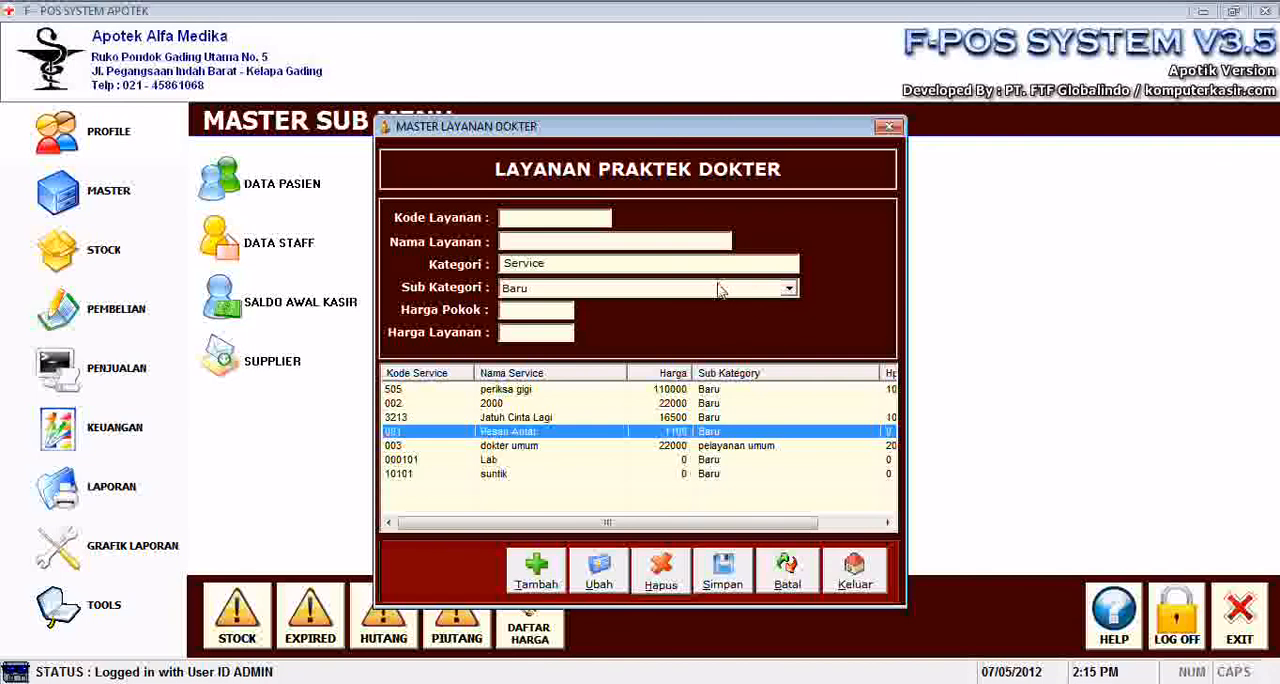
pyautogui.click(548, 572)
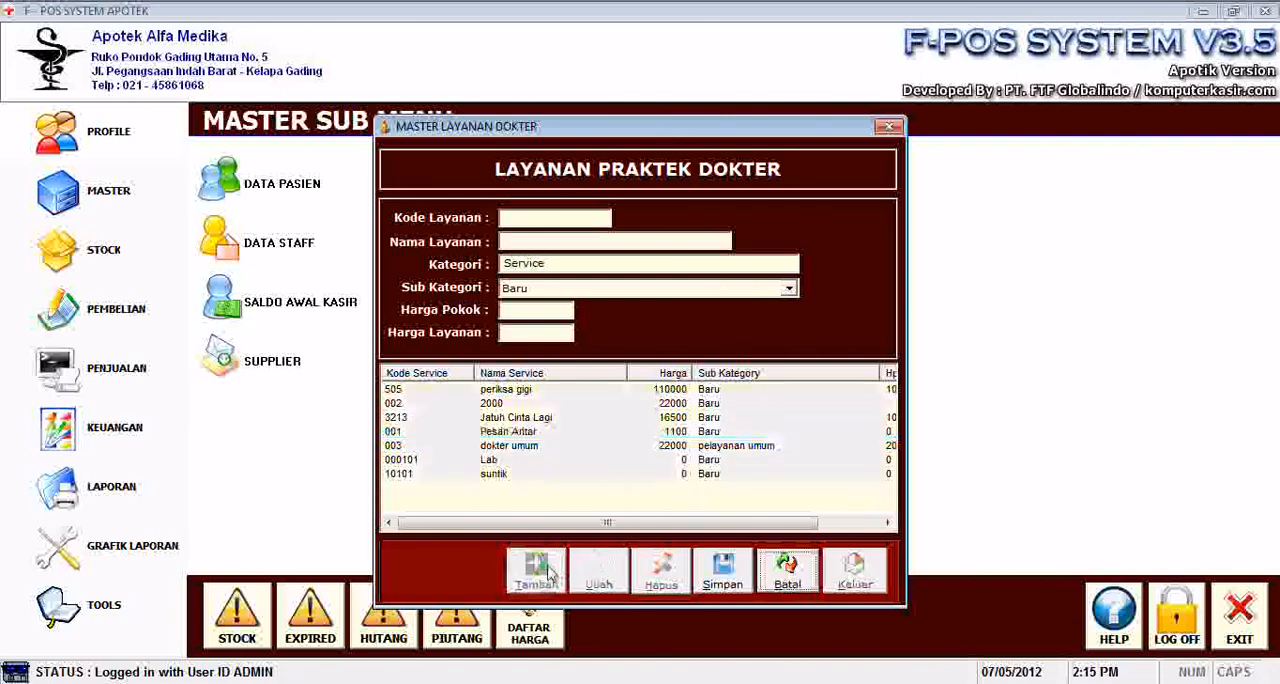
pyautogui.click(540, 224)
pyautogui.write('12121')
pyautogui.write('Ko')
pyautogui.write('nsul Dr. Umum')
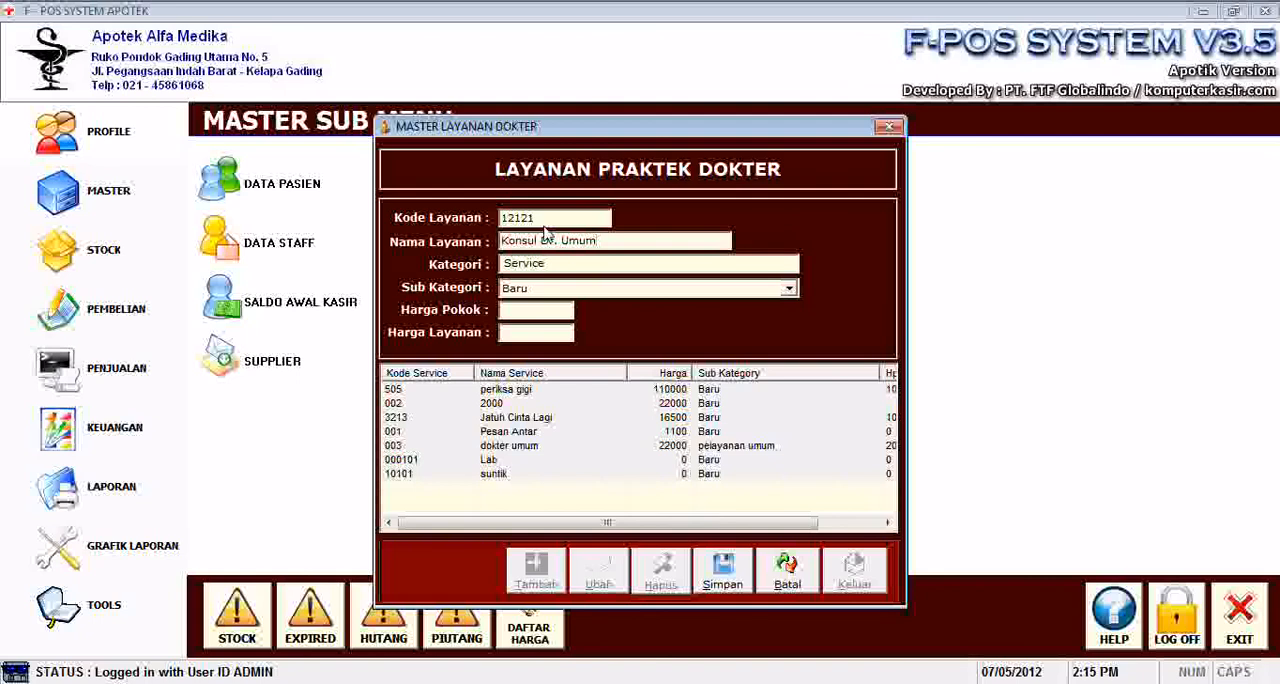
# Set the service's subcategory to pelayanan umum, cost price to 20,000 and service price to 25,000, and save the record.
pyautogui.click(561, 290)
pyautogui.click(562, 317)
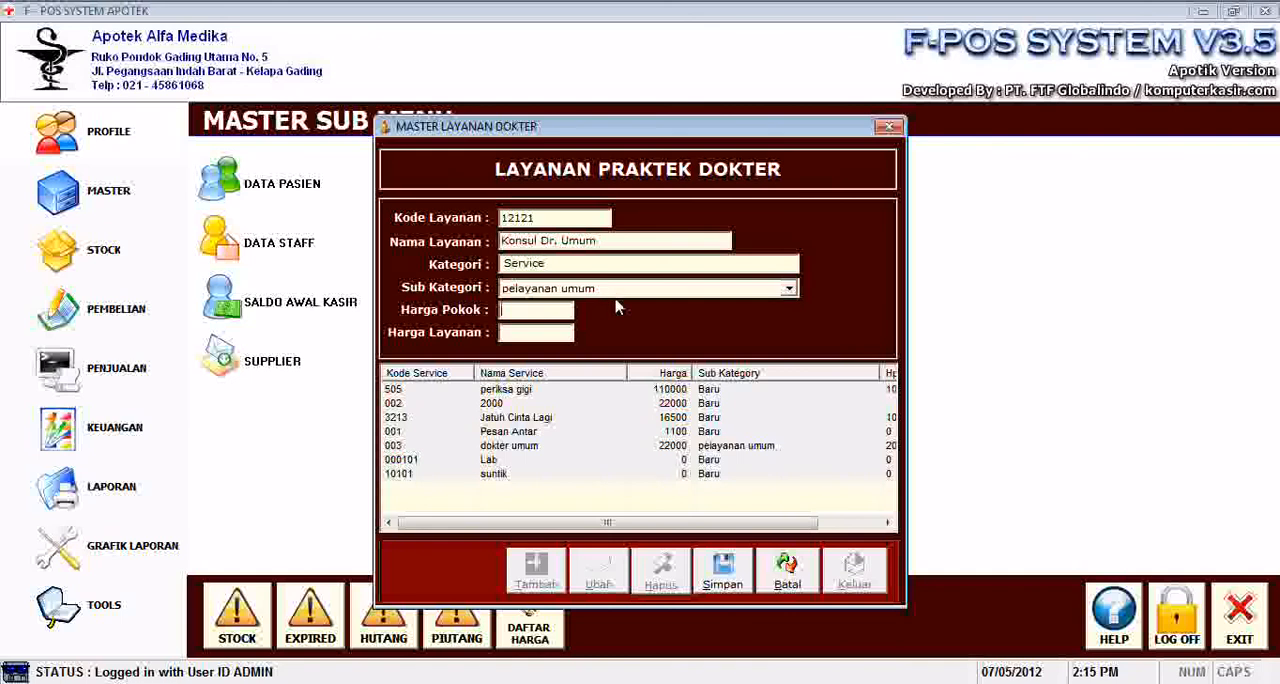
pyautogui.write('200000')
pyautogui.write('250000')
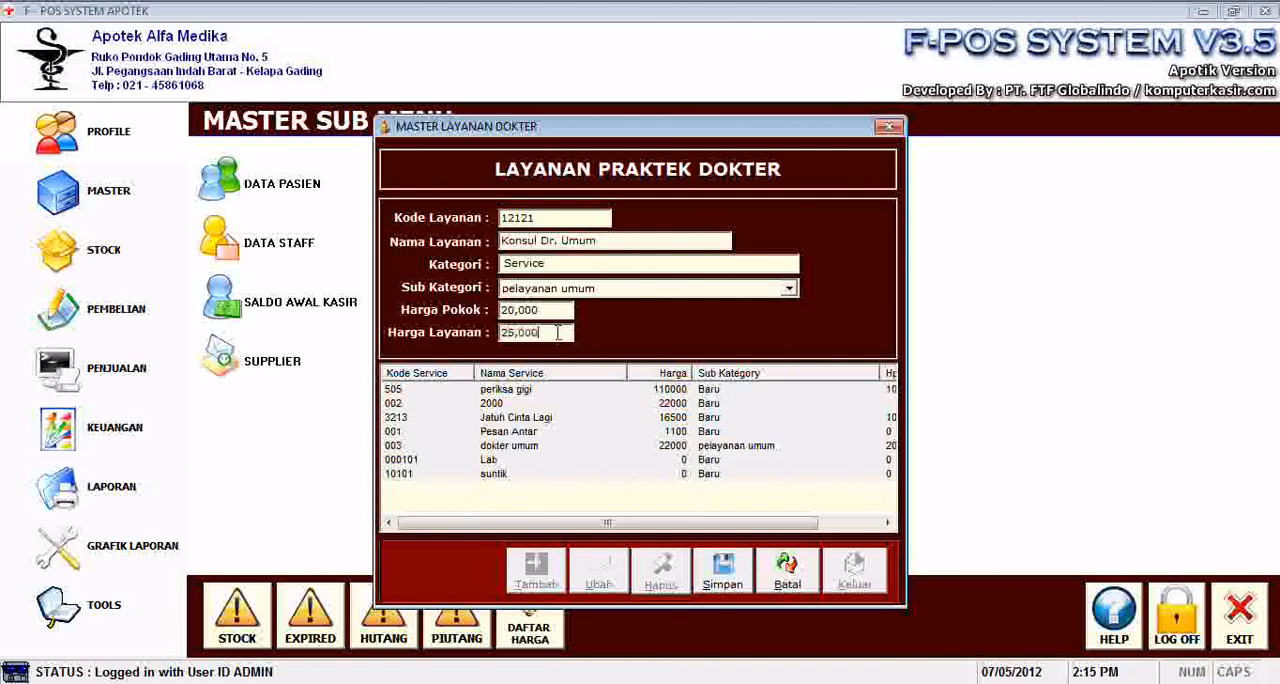
pyautogui.click(722, 568)
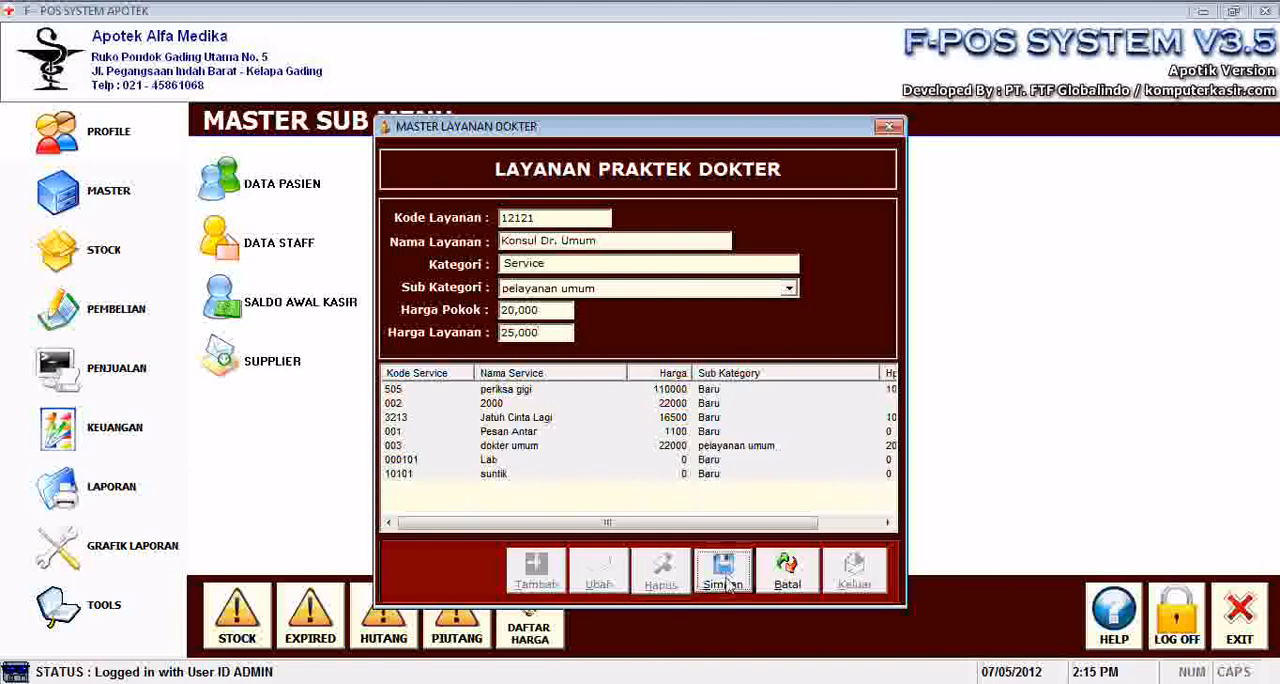
# Compare the new service's price and subcategory with the other listed services, and close the doctor service master data.
pyautogui.click(586, 477)
pyautogui.click(587, 487)
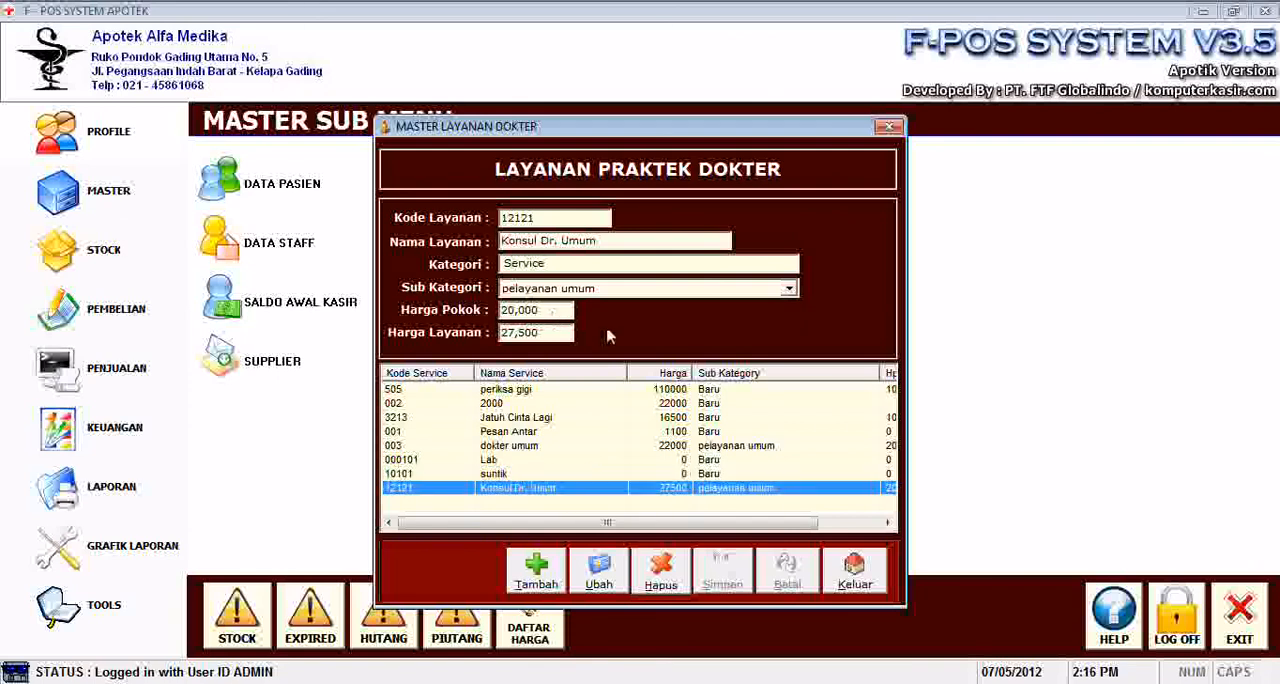
pyautogui.click(780, 446)
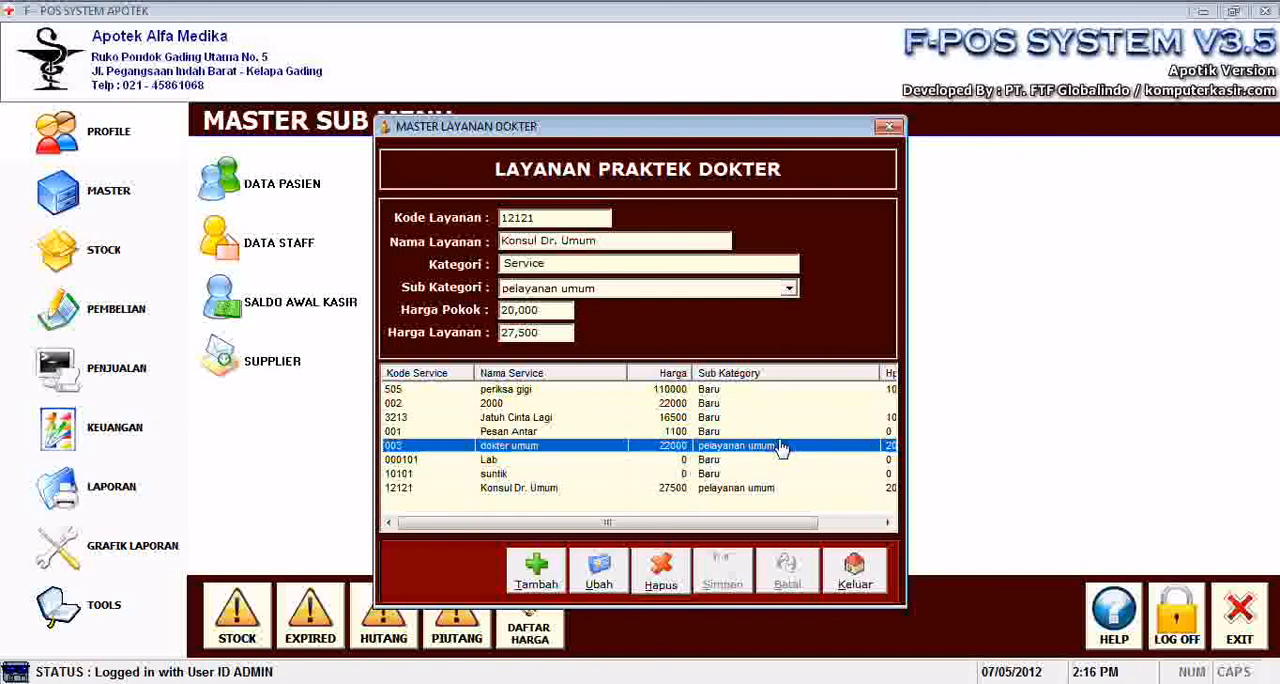
pyautogui.click(773, 435)
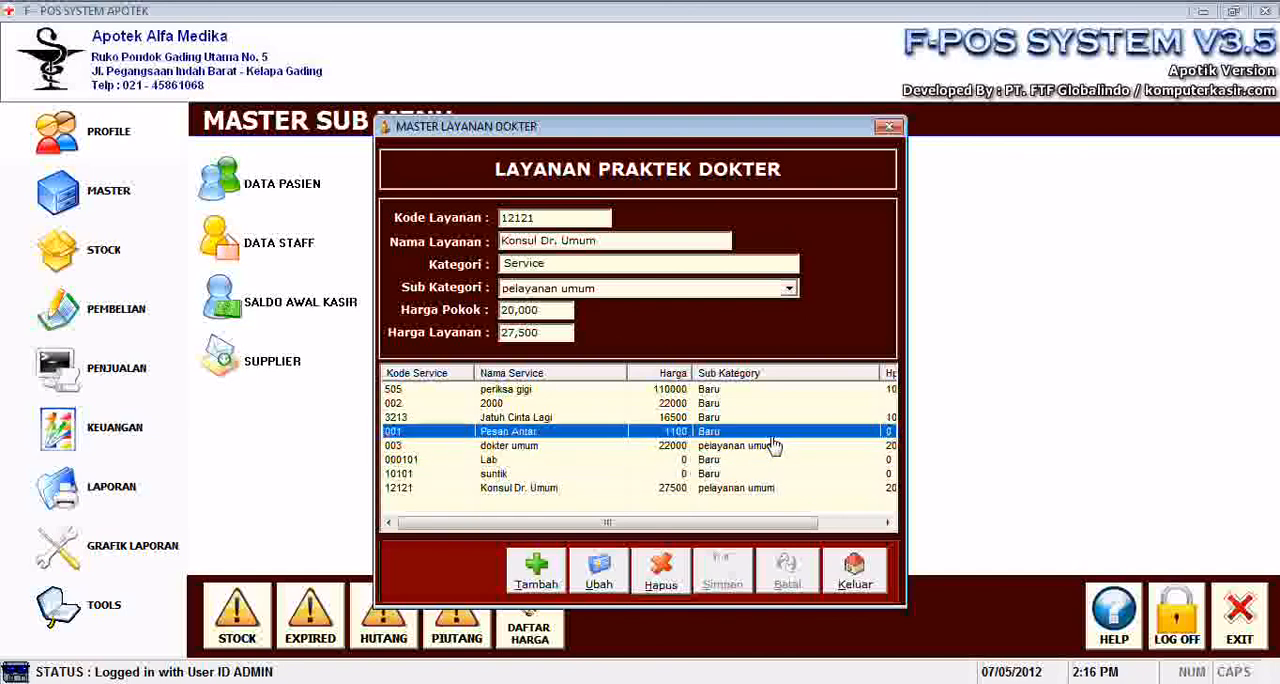
pyautogui.click(853, 567)
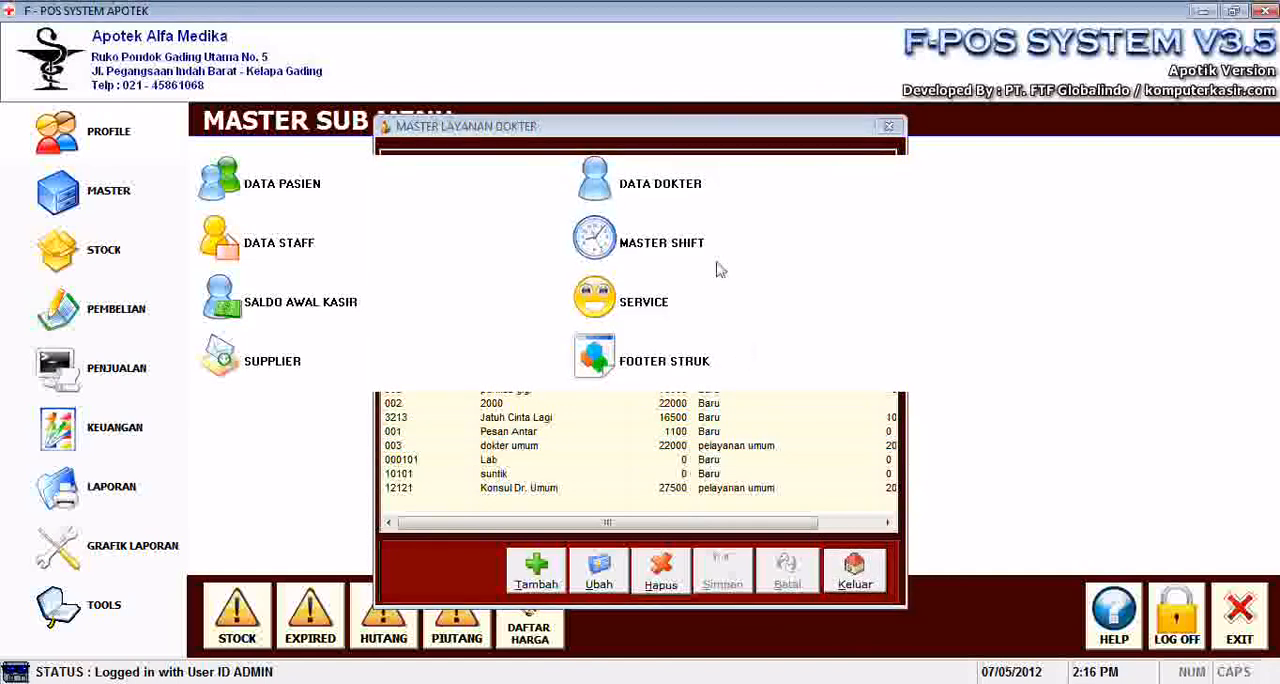
# Start a new supplier record for PT Maju Terus with the contact person's name and phone number.
pyautogui.click(288, 375)
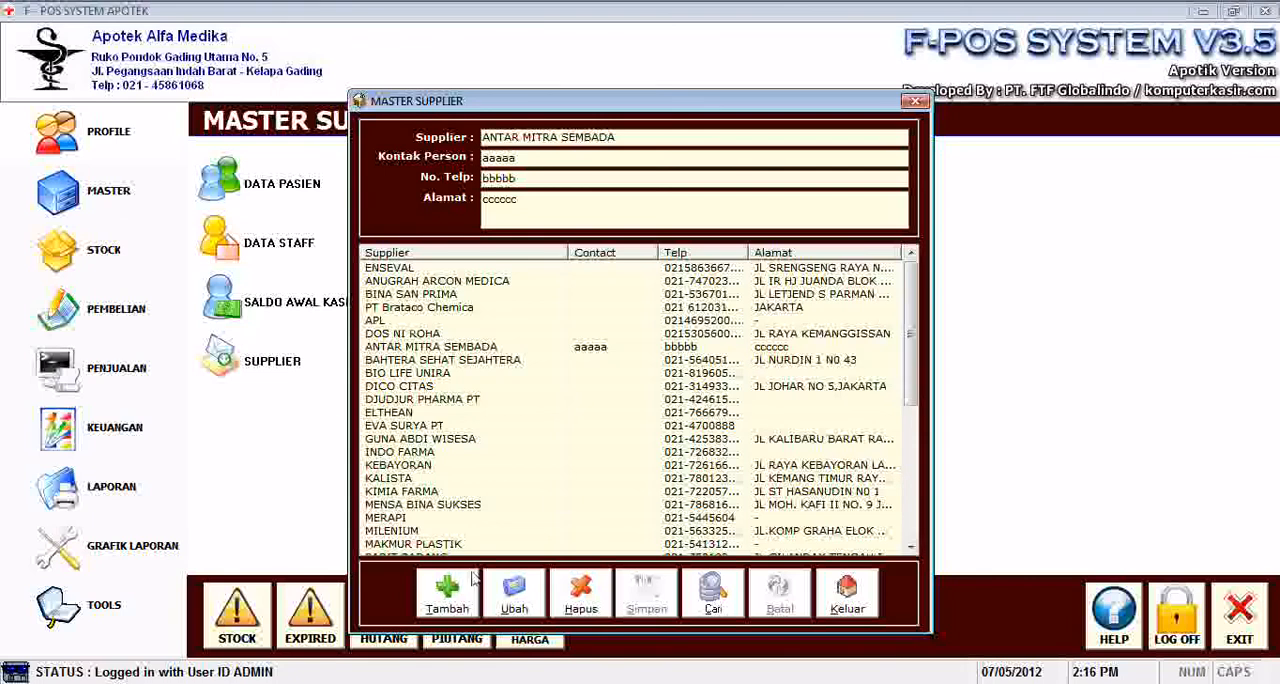
pyautogui.click(446, 606)
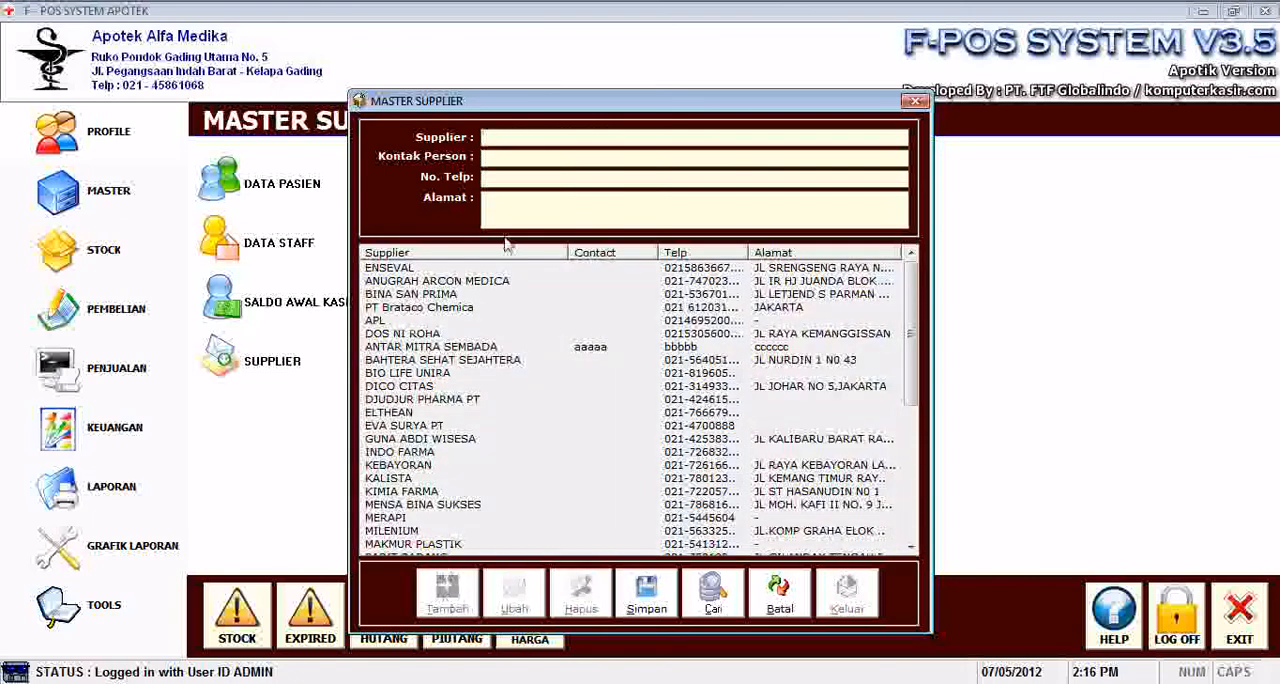
pyautogui.write('PT Maju Terus')
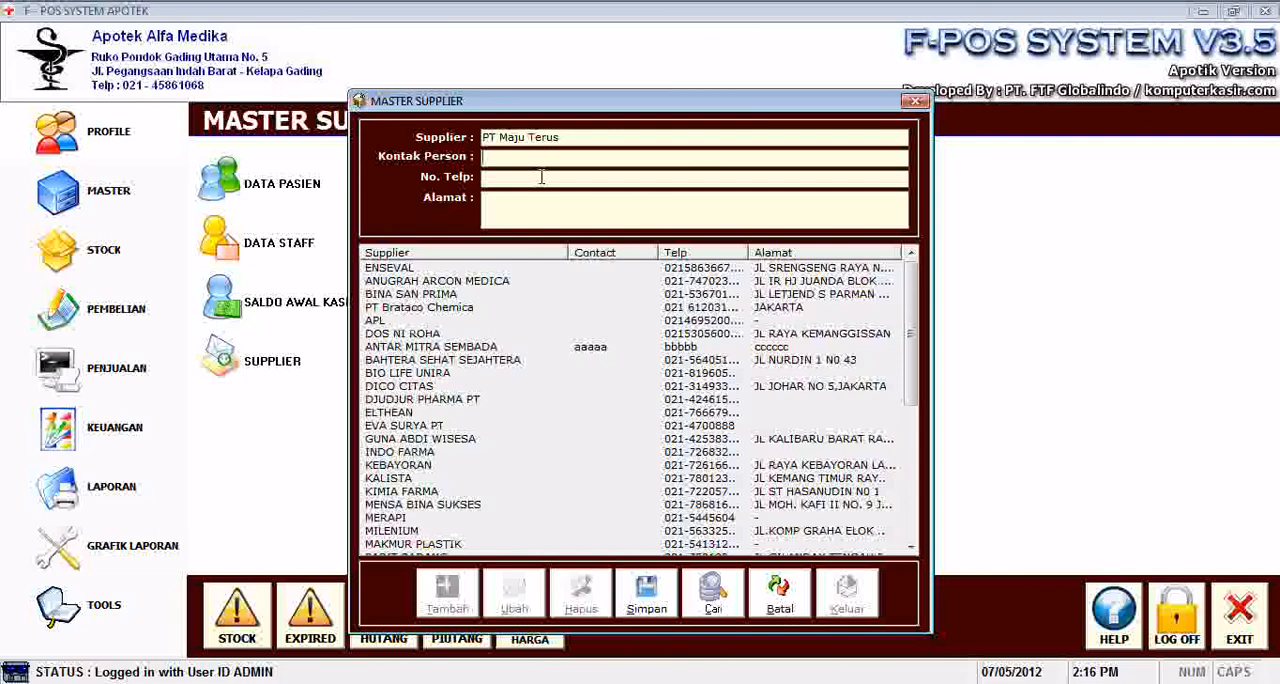
pyautogui.write('Don')
pyautogui.write('1212112121')
pyautogui.press('Tab')
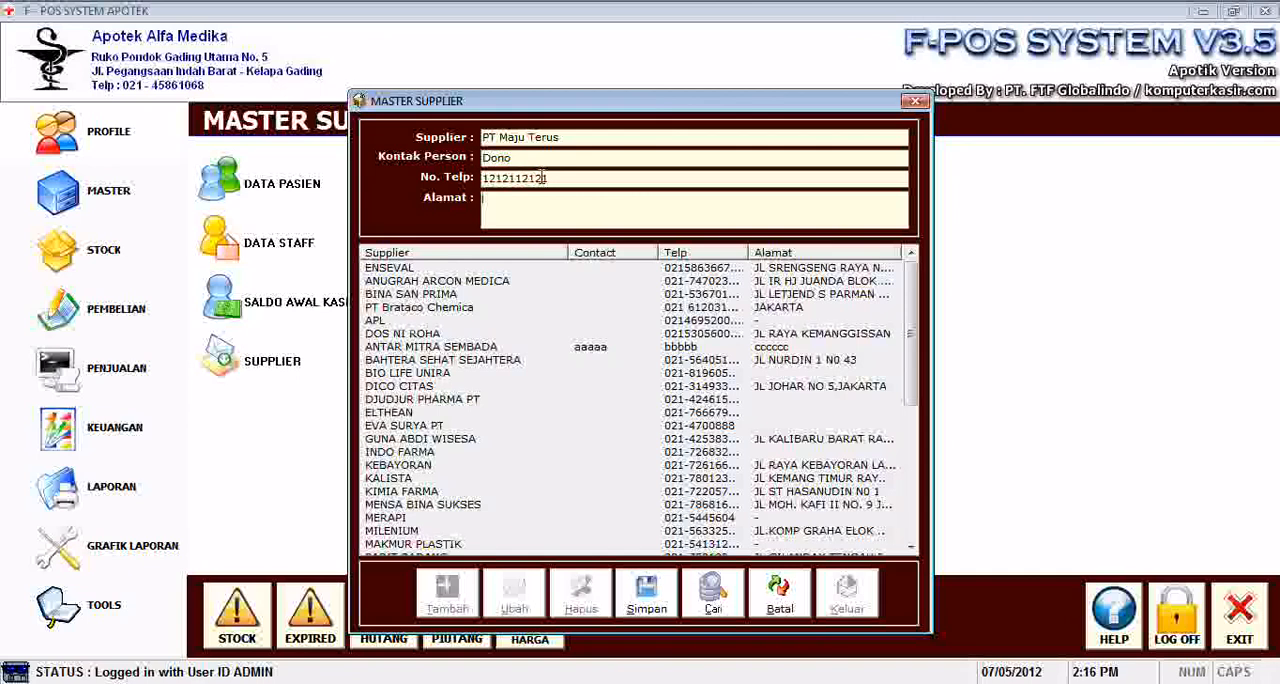
# Enter the supplier's address, save the record, check it in the supplier list, and close the supplier master data.
pyautogui.write('Jakarta')
pyautogui.click(646, 594)
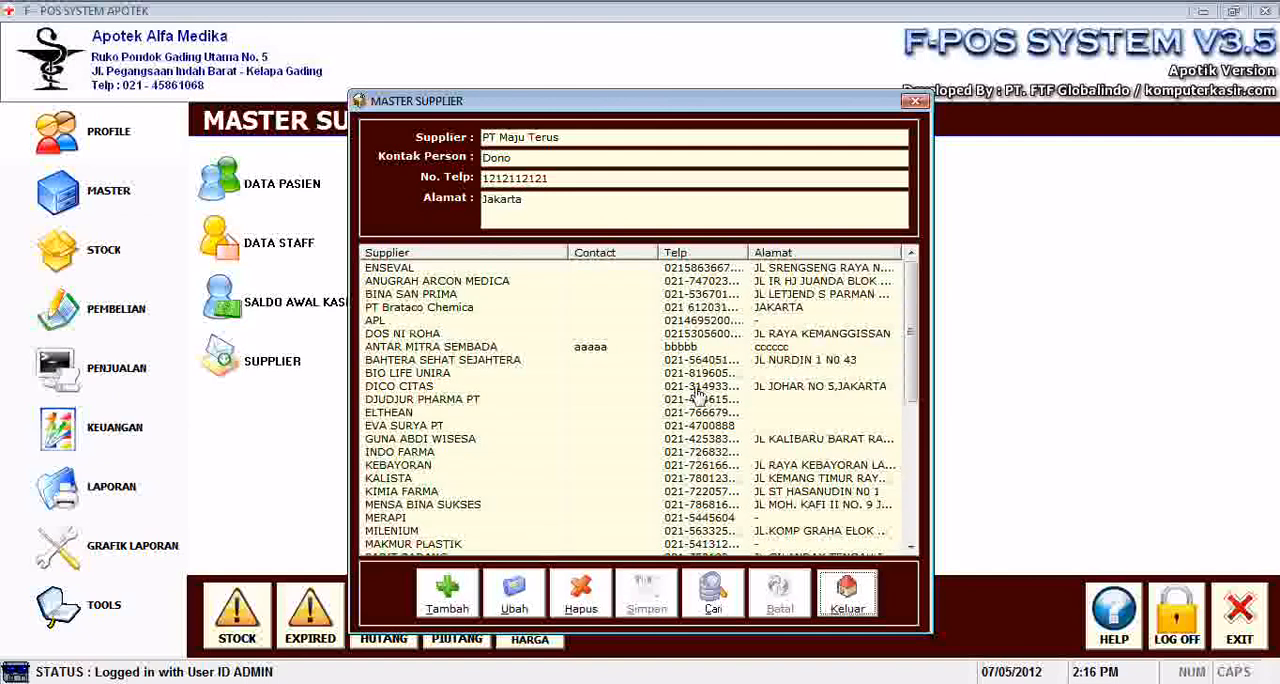
pyautogui.moveTo(912, 340); pyautogui.dragTo(903, 511)
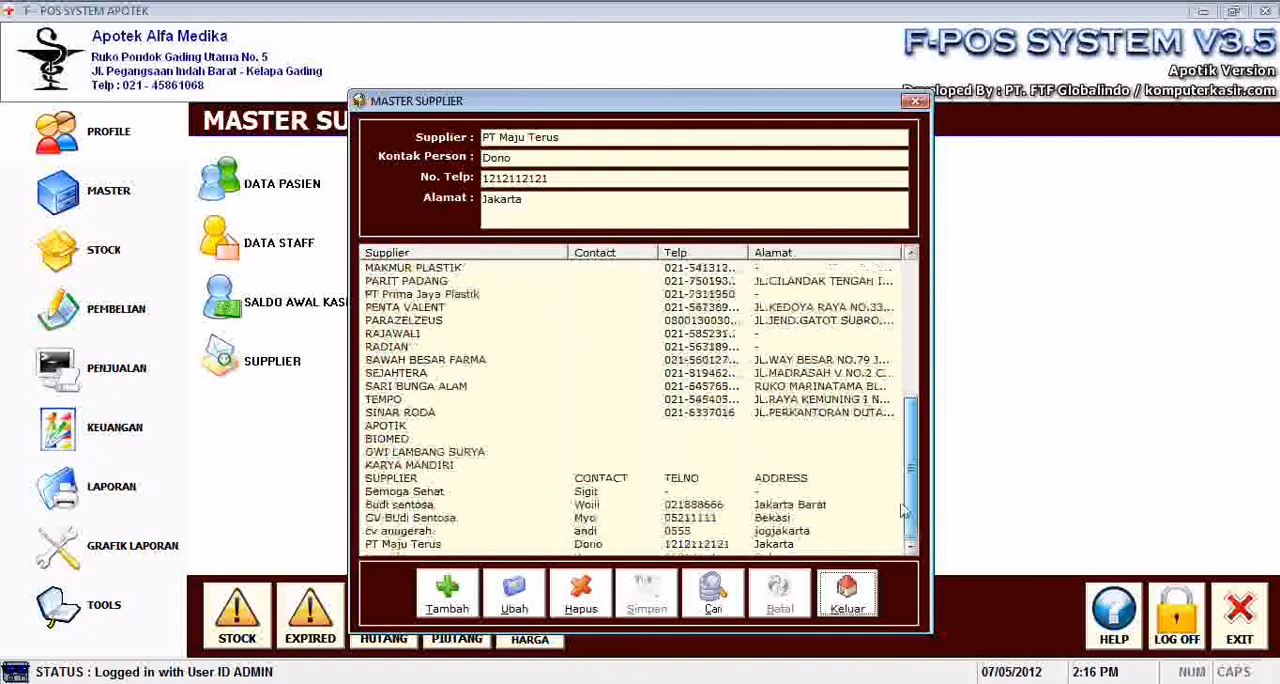
pyautogui.click(846, 594)
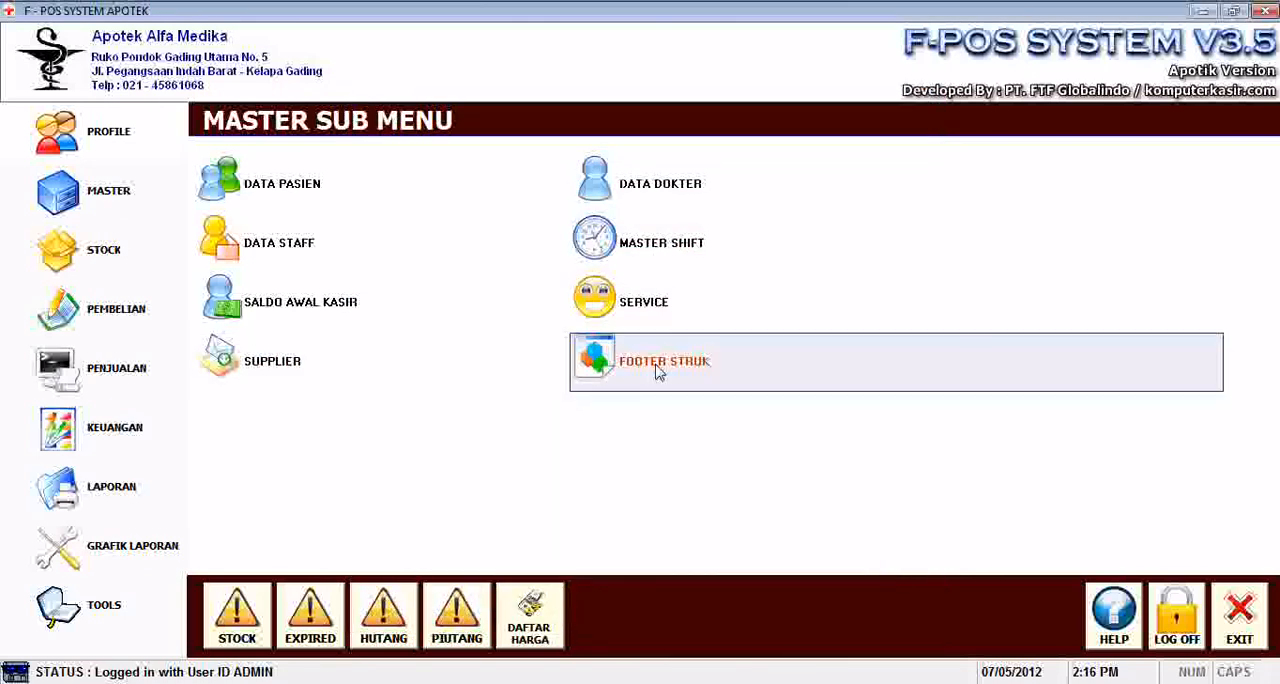
# Review the text lines of the receipt footer and close the footer form.
pyautogui.click(659, 372)
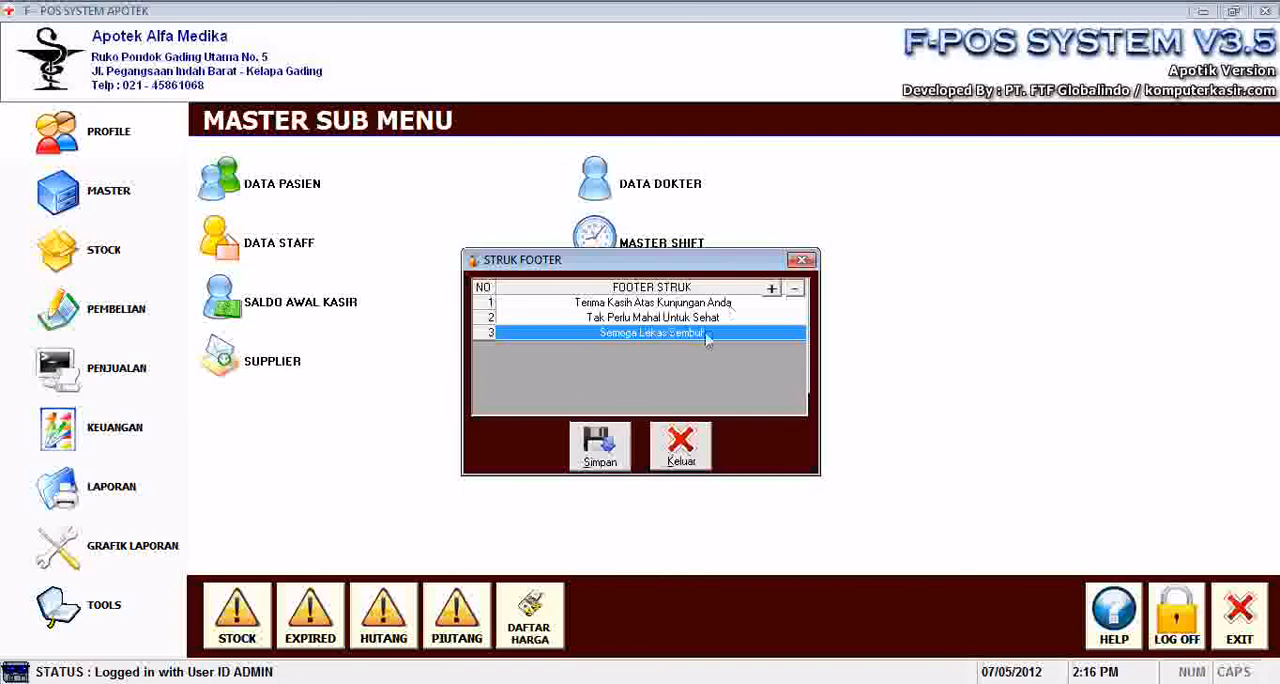
pyautogui.click(701, 451)
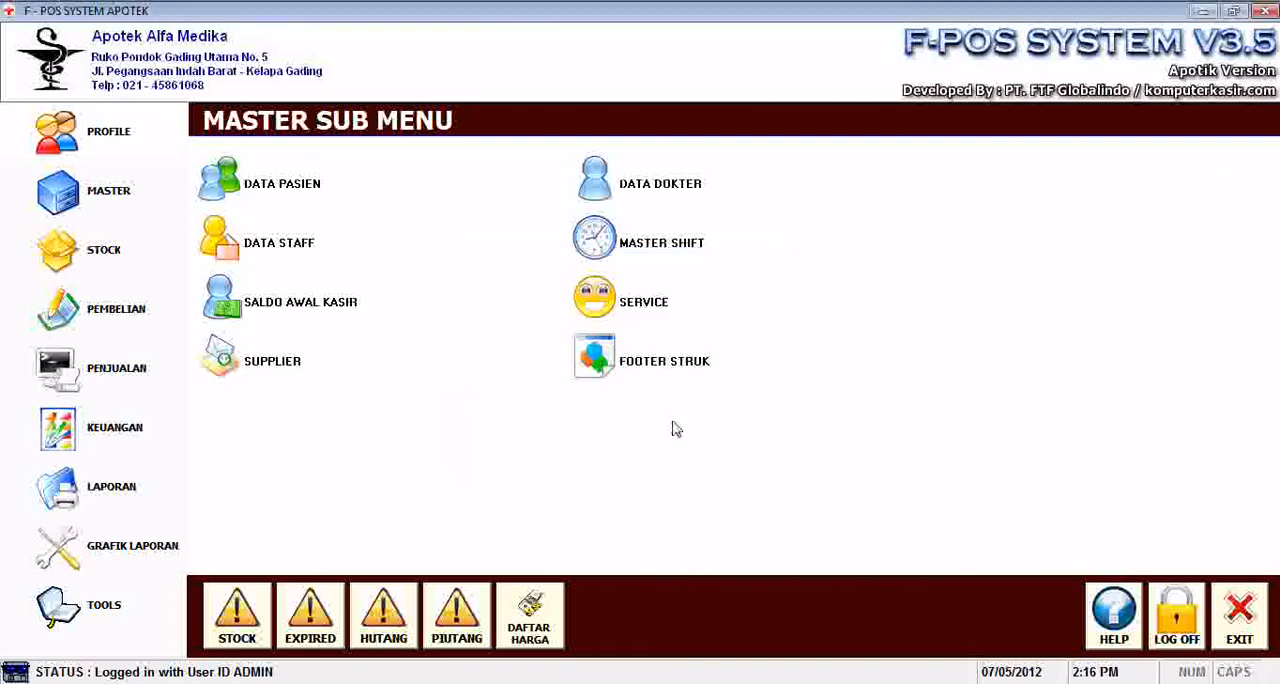